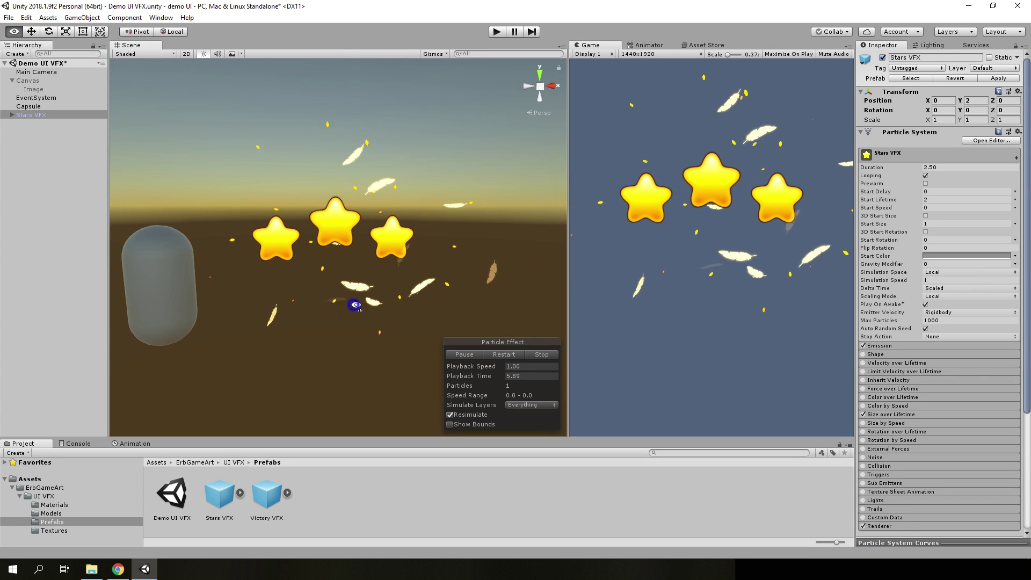
Orbit the scene around the stars and briefly inspect the Capsule object.
mouse_move(357, 298)
left_mouse_down("alt")
mouse_move(615, 305)
mouse_move(356, 330)
mouse_move(336, 295)
mouse_move(336, 260)
left_mouse_up("alt")
scroll(336, 294, "down", 3)
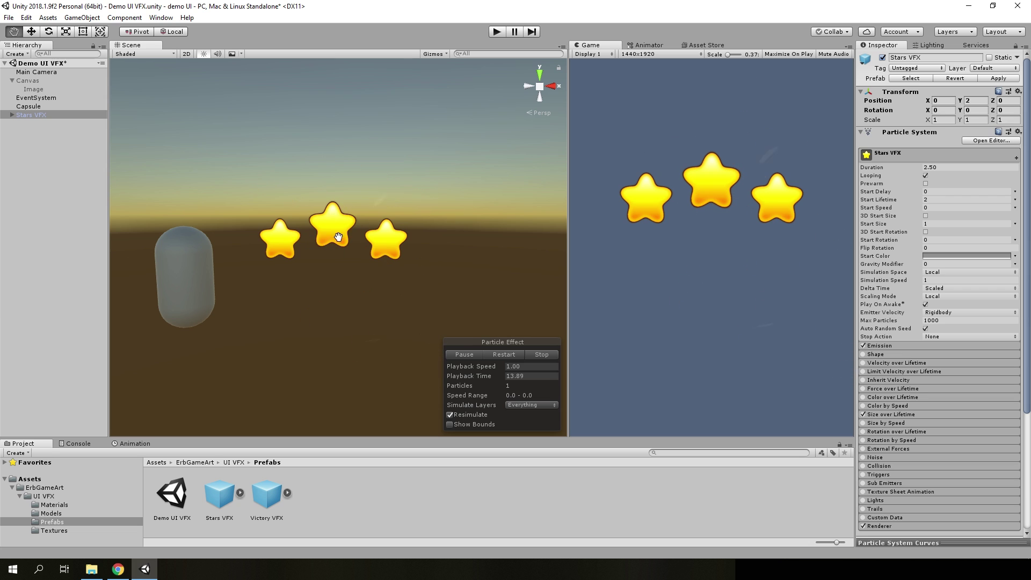
left_click(29, 105)
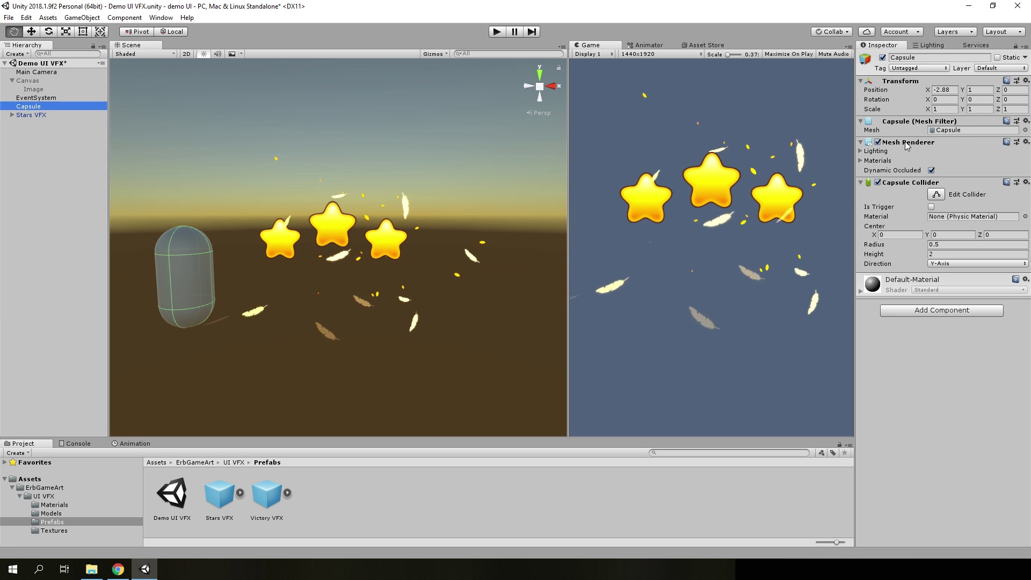
left_click(28, 156)
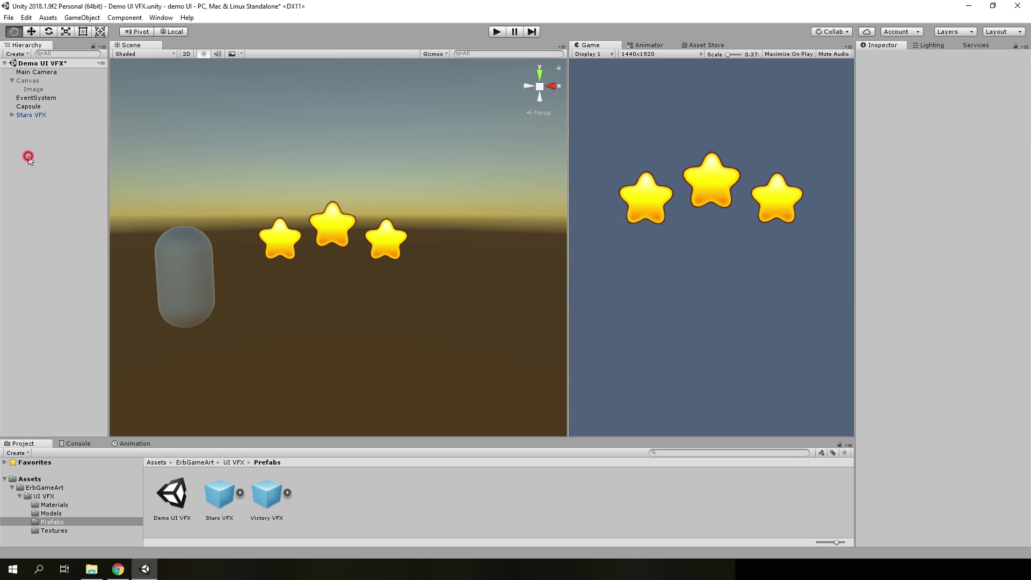
Bring up the Unity-UI-Extensions Bitbucket downloads page and open the folder of downloaded files.
left_click(128, 571)
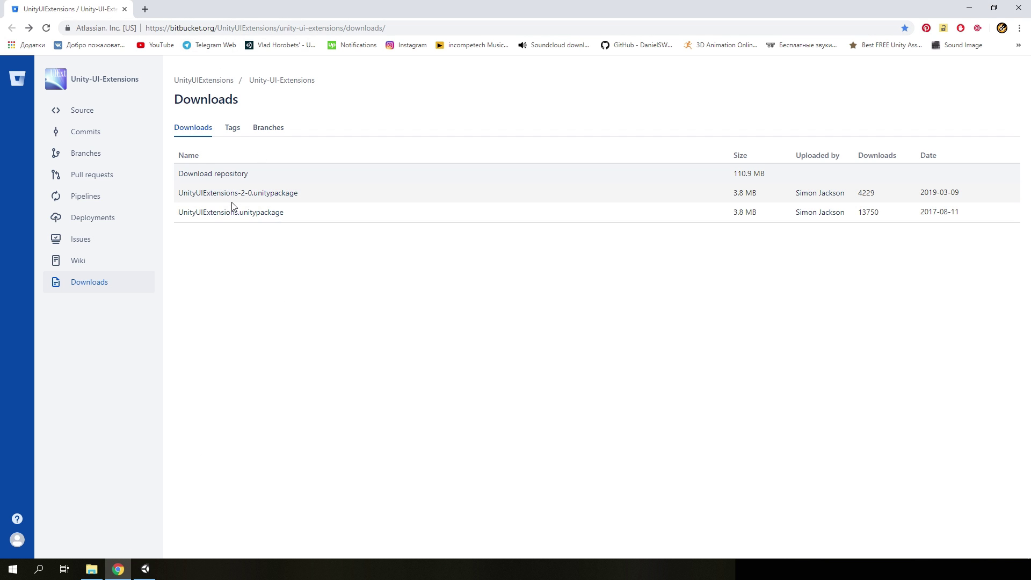
left_click(145, 569)
left_click(91, 570)
Import only UIParticleSystem.cs and the UI Particle Add shader from the UnityUIExtensions-2-0 package.
double_click(457, 304)
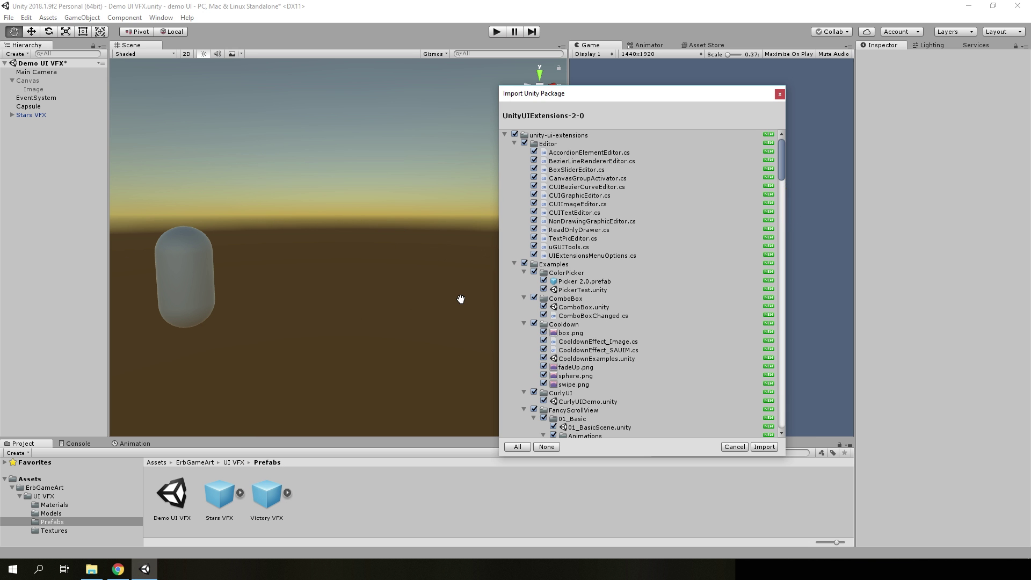
scroll(595, 273, "down", 5)
scroll(595, 272, "down", 4)
scroll(597, 232, "down", 4)
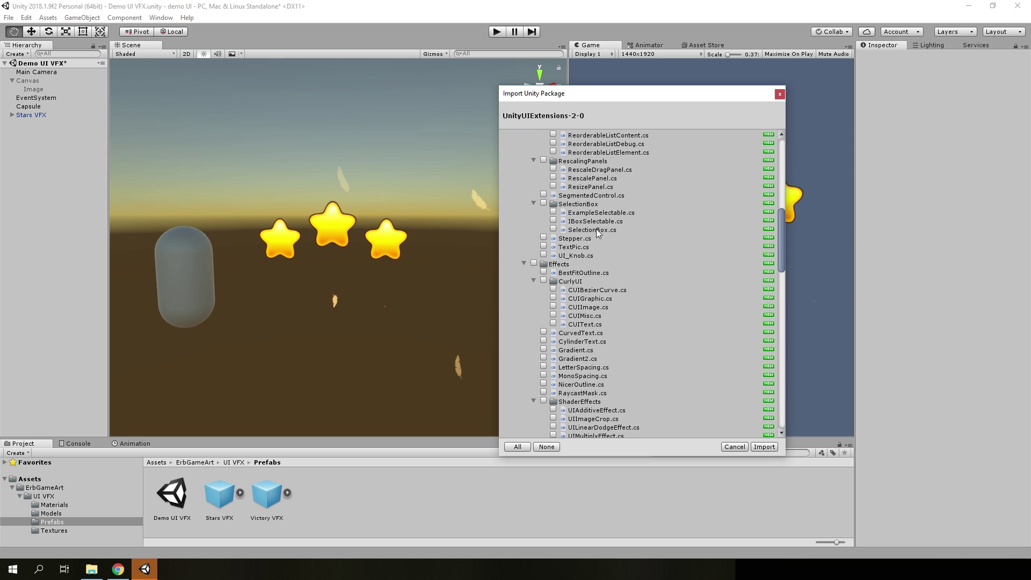
scroll(598, 224, "down", 3)
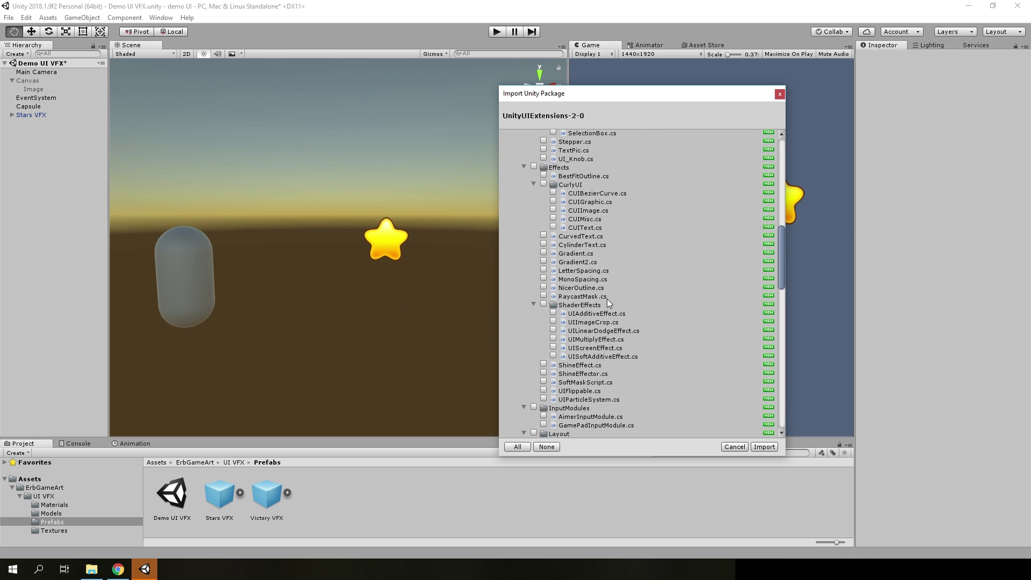
left_click(544, 400)
scroll(546, 403, "down", 10)
scroll(542, 365, "down", 10)
scroll(537, 329, "down", 10)
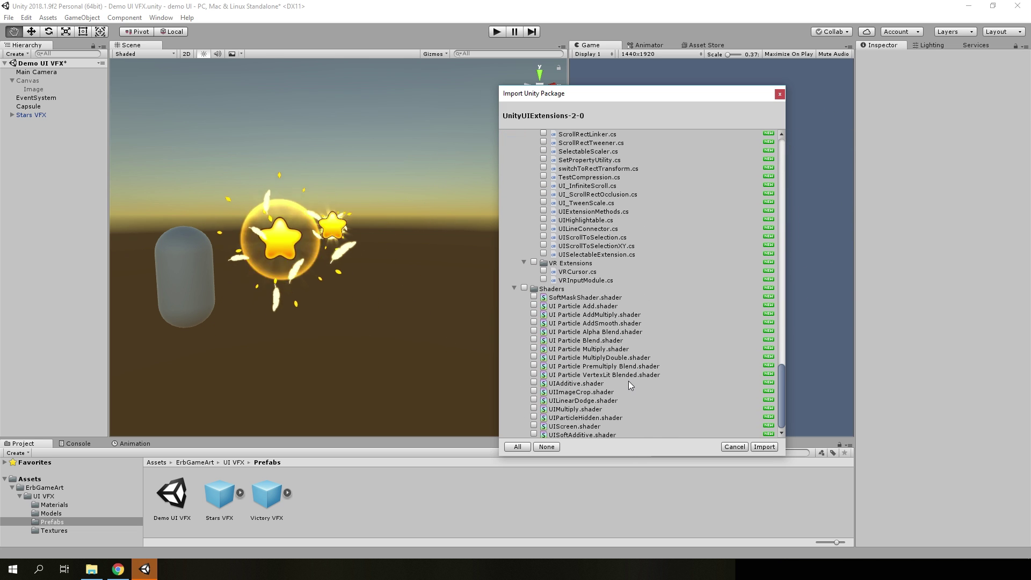
left_click(533, 305)
left_click(764, 447)
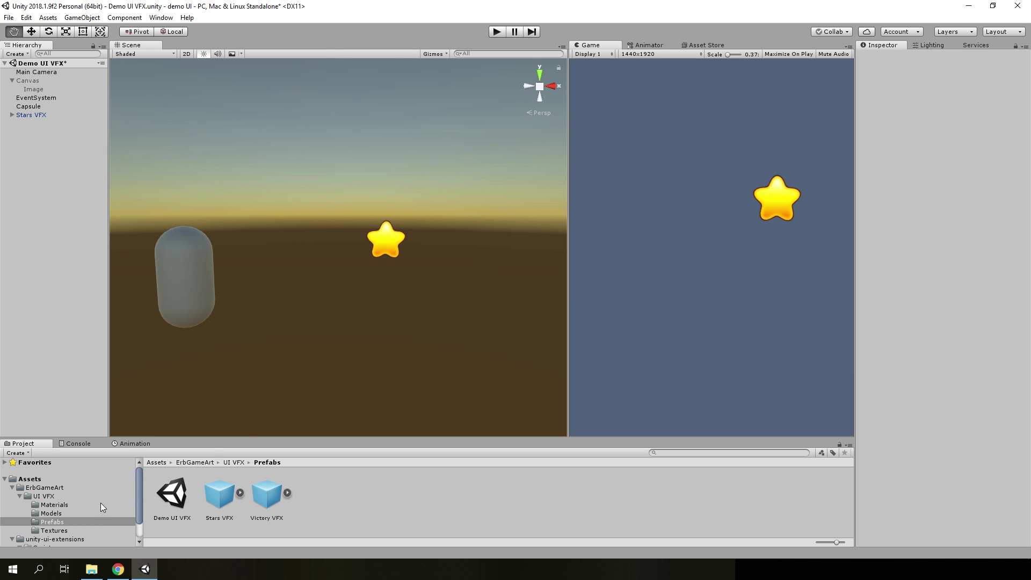
Enable the Canvas object so its red-bordered card panel fills the Game view.
scroll(80, 516, "down", 2)
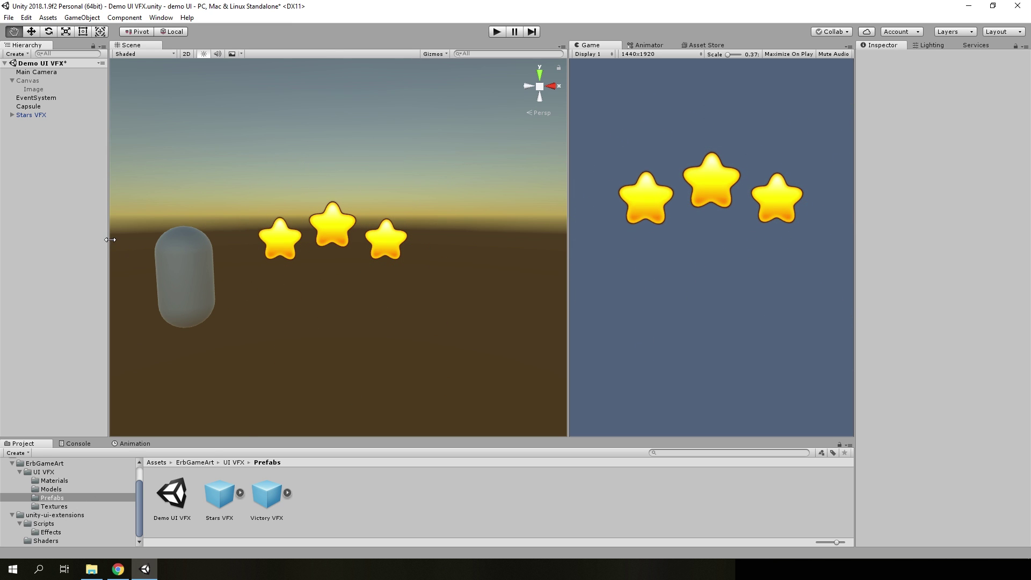
left_click(23, 82)
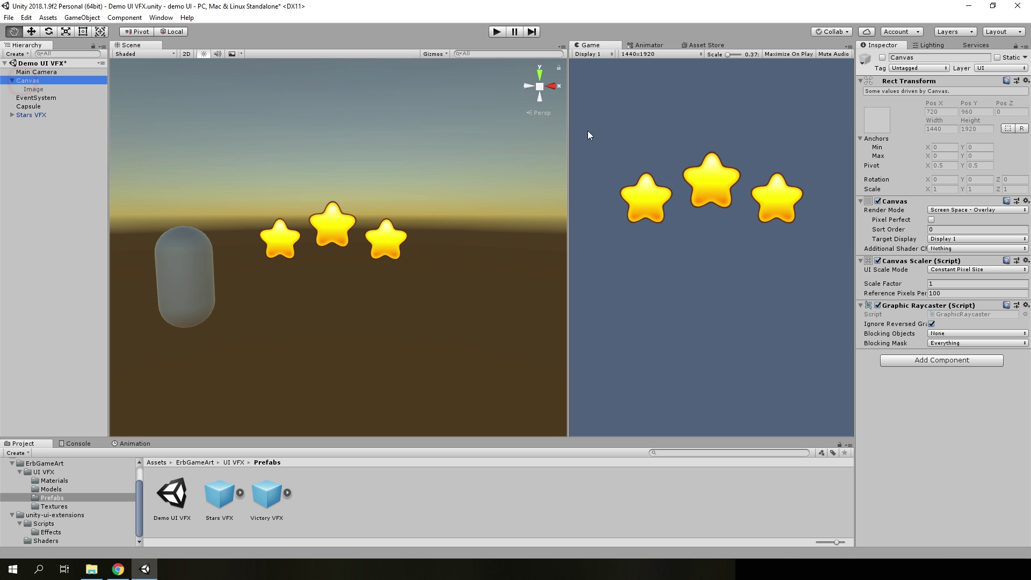
left_click(882, 58)
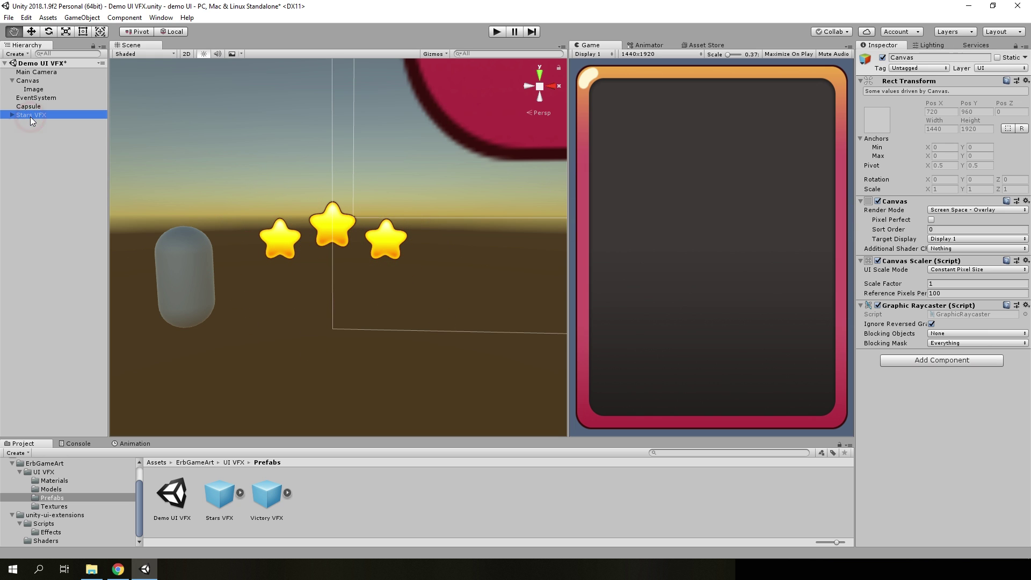
Parent Stars VFX under Image in the Canvas and reset its transform to position 0, 0, 0.
left_click_drag(30, 118, 35, 98)
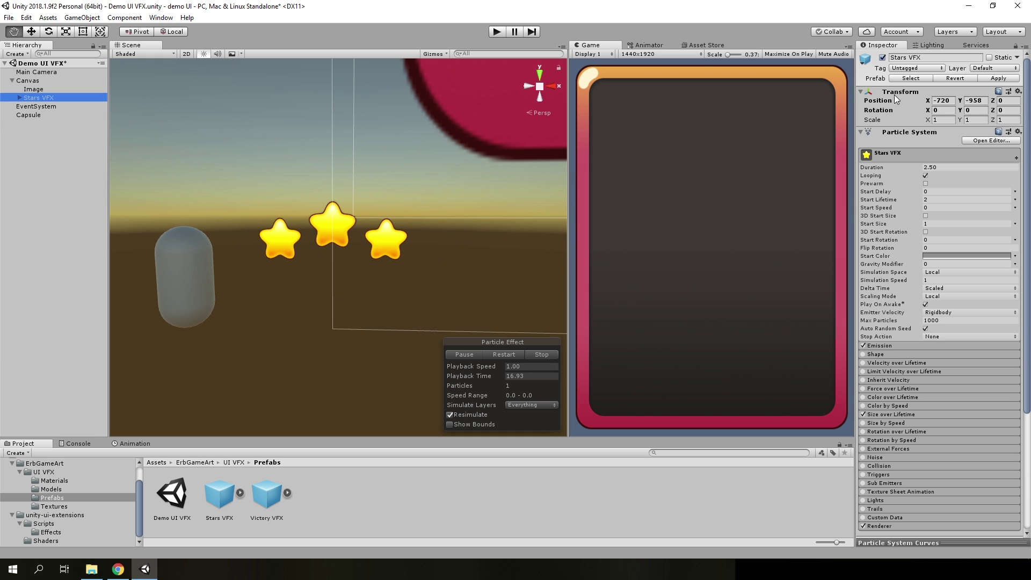
left_click_drag(387, 241, 343, 239)
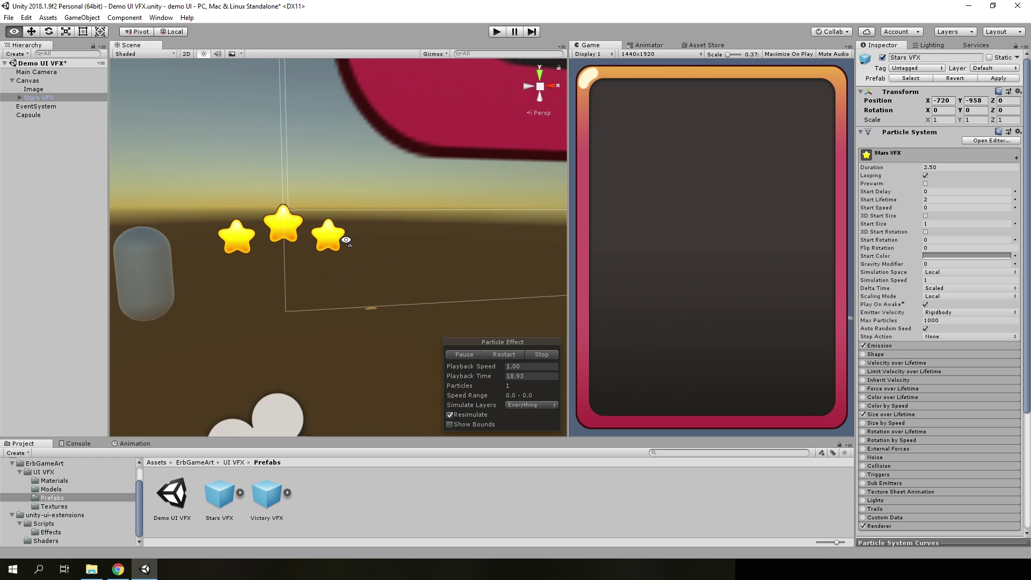
right_click(927, 91)
left_click(935, 100)
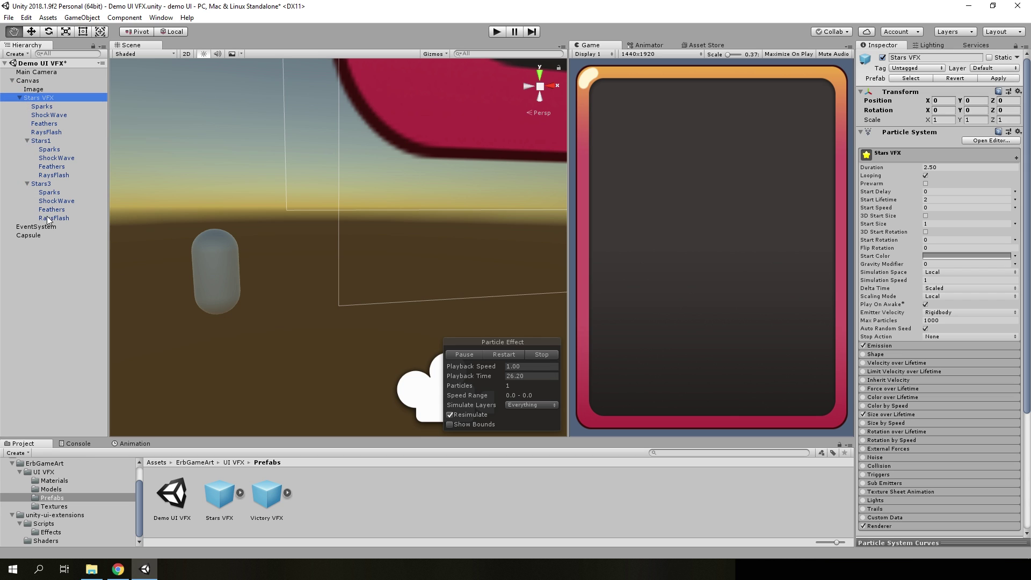
Add a UIParticleSystem component to Stars VFX and all its child particle systems.
left_click(50, 218, "shift")
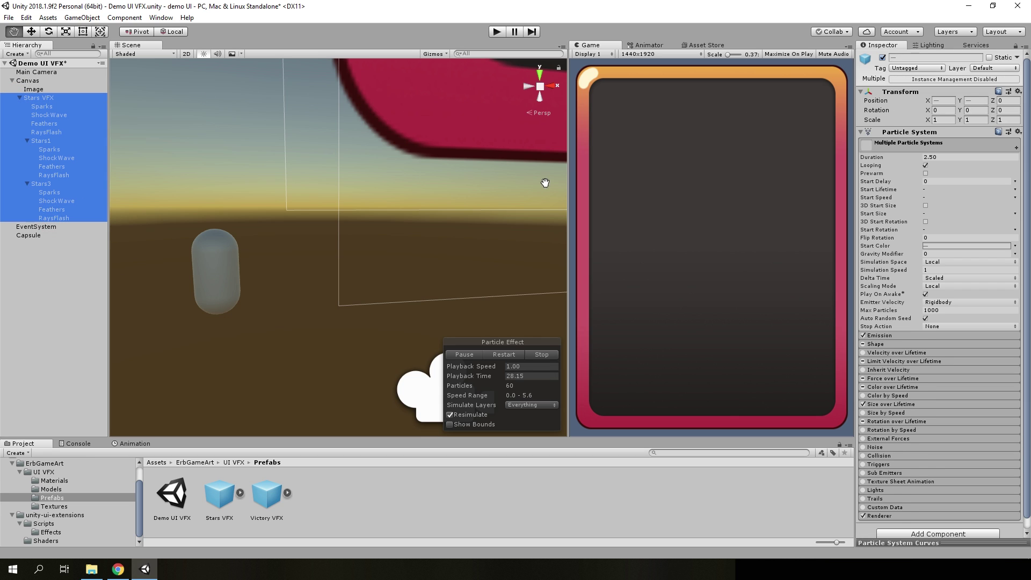
left_click(924, 527)
type("ui")
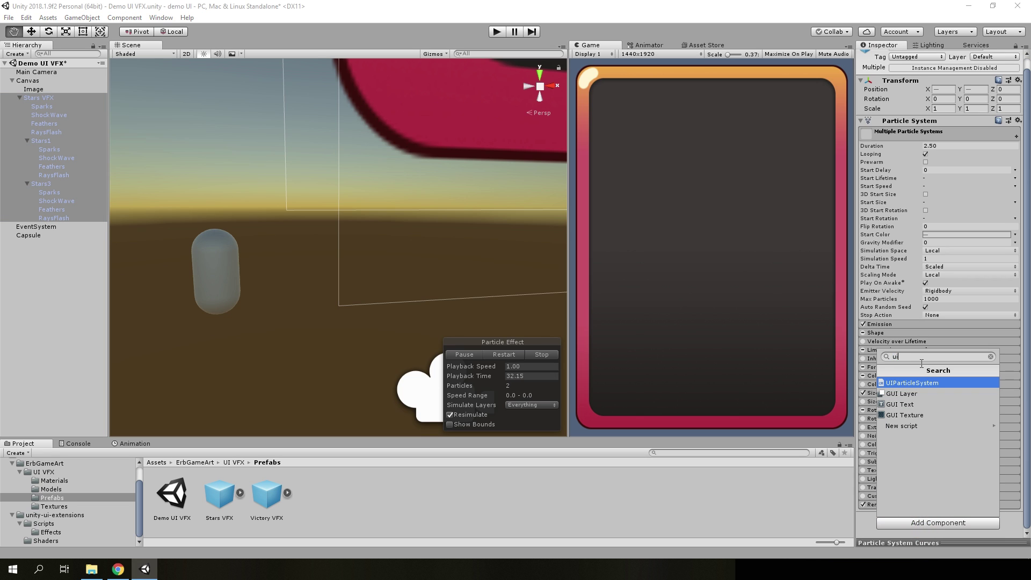
left_click(922, 383)
scroll(938, 374, "down", 6)
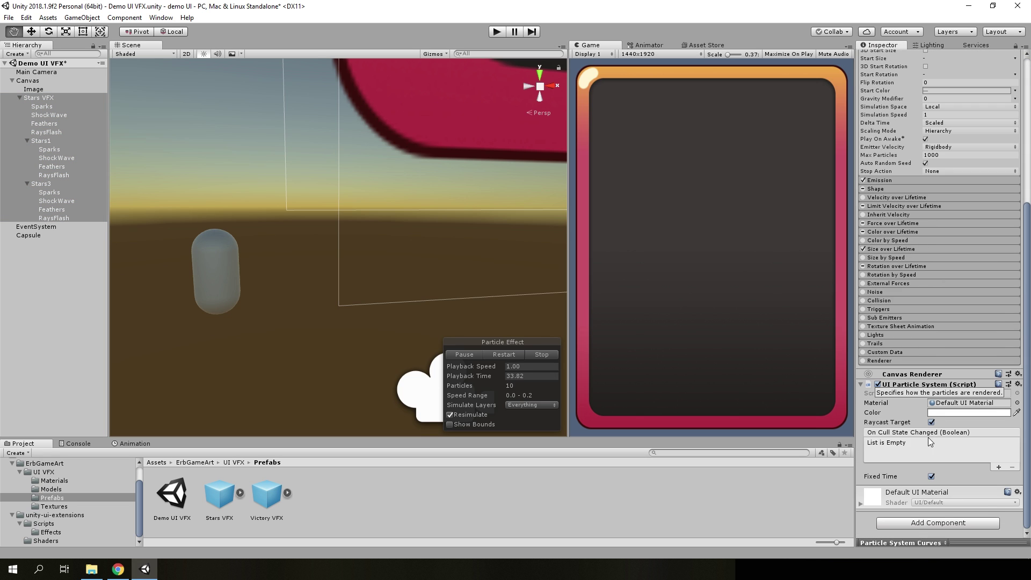
left_click(57, 100)
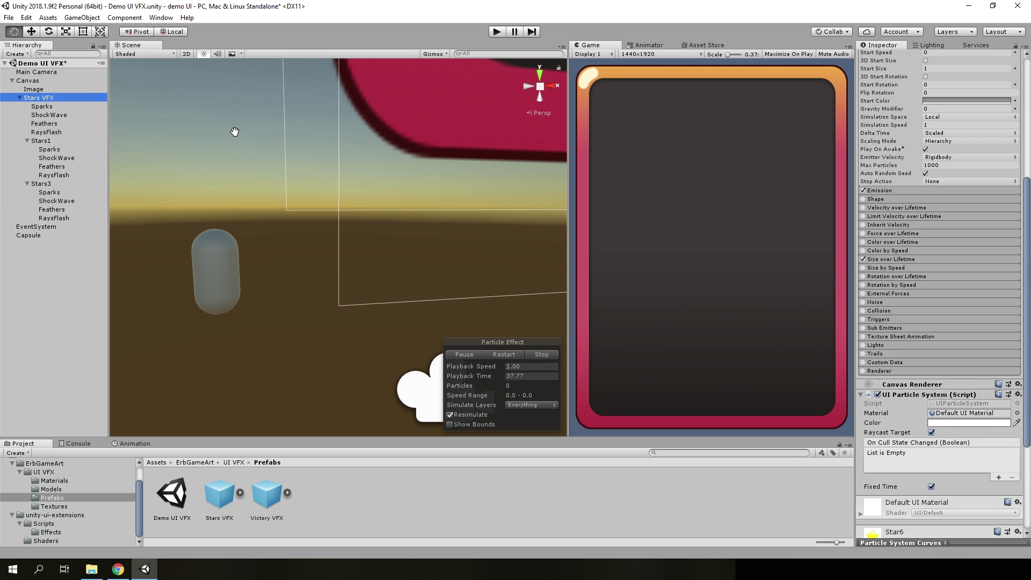
Set the Stars VFX scale to 250 on X, Y and Z.
scroll(940, 215, "up", 6)
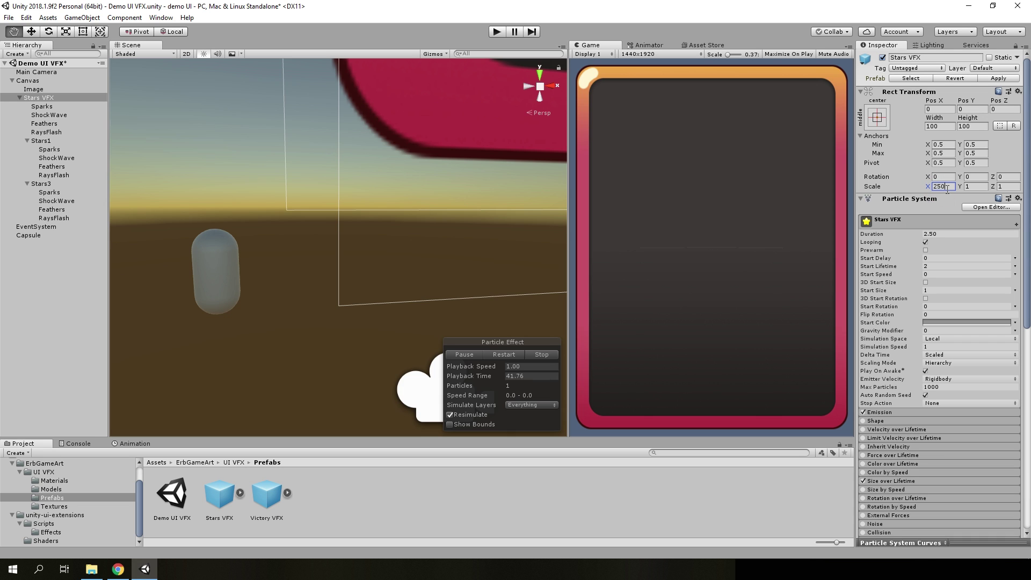
type("250")
left_click(1016, 184)
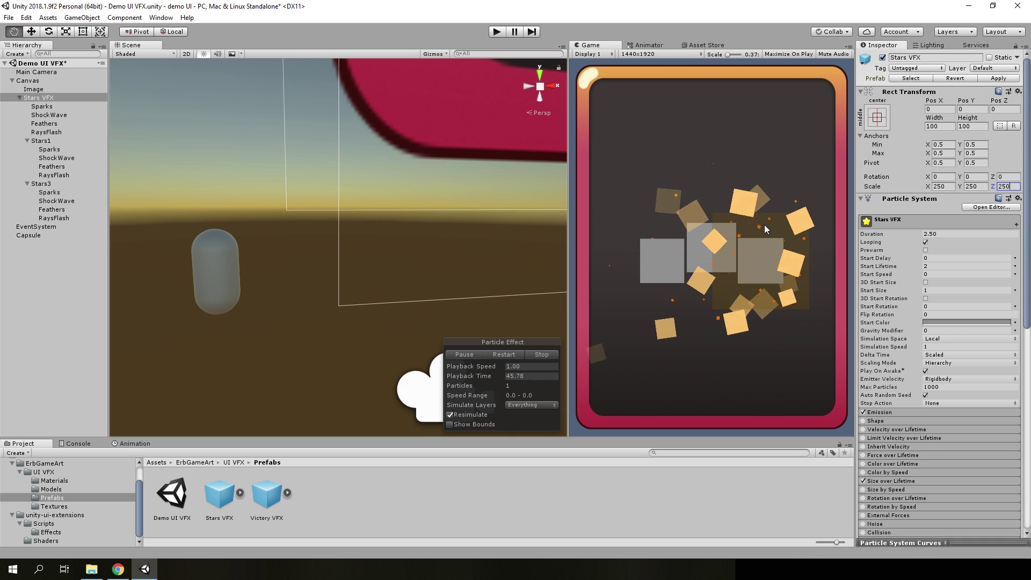
scroll(1005, 382, "down", 4)
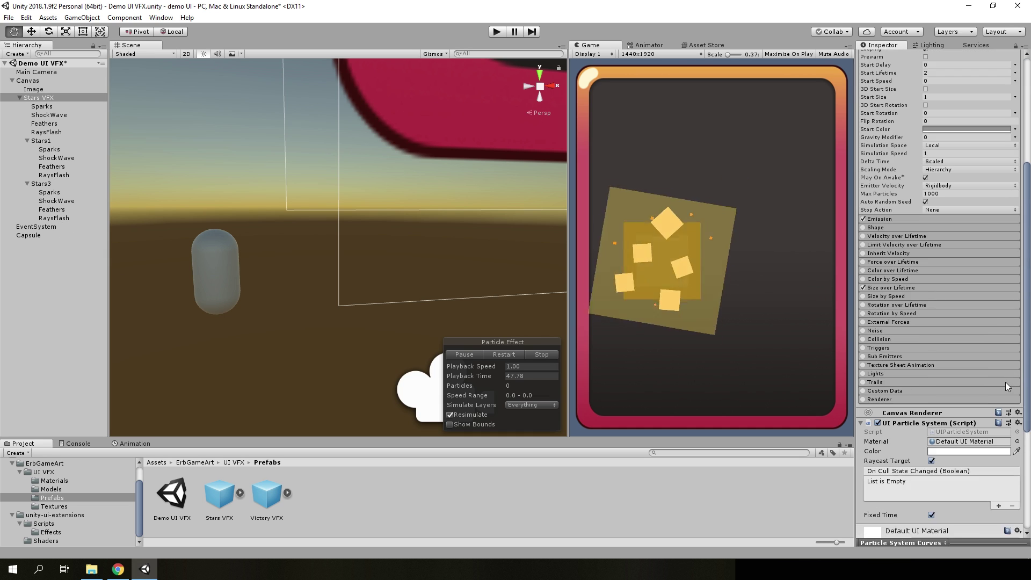
scroll(953, 379, "down", 3)
scroll(926, 373, "down", 3)
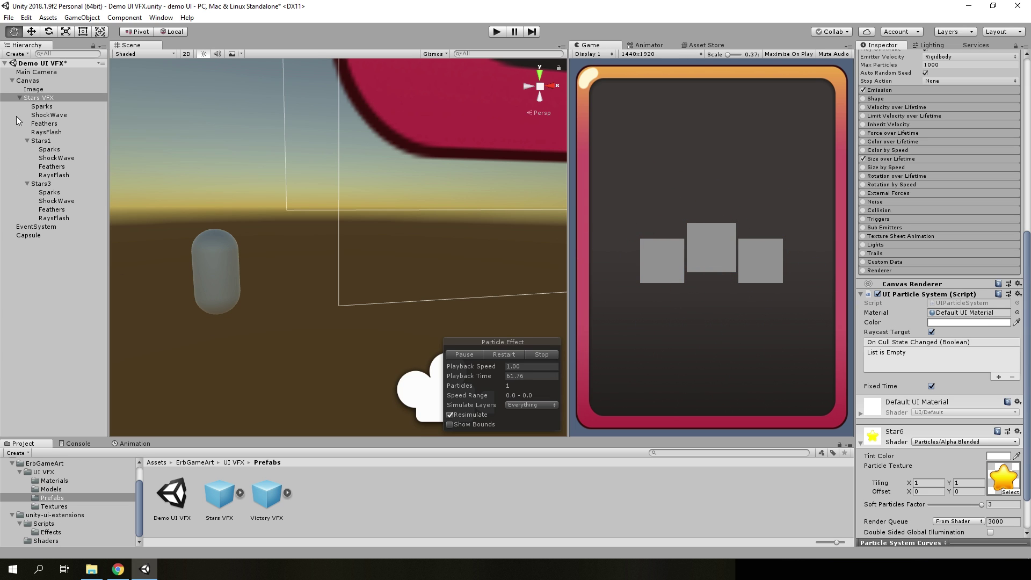
Select Stars VFX with Stars1 and Stars3 and assign their star particle material.
left_click(40, 184, "ctrl")
left_click(32, 140, "ctrl")
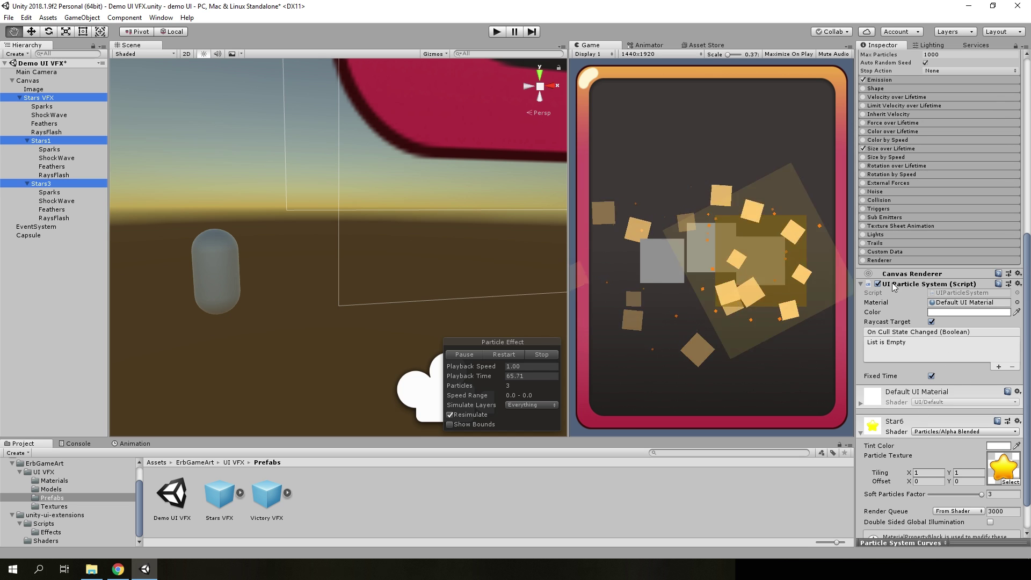
left_click(1017, 302)
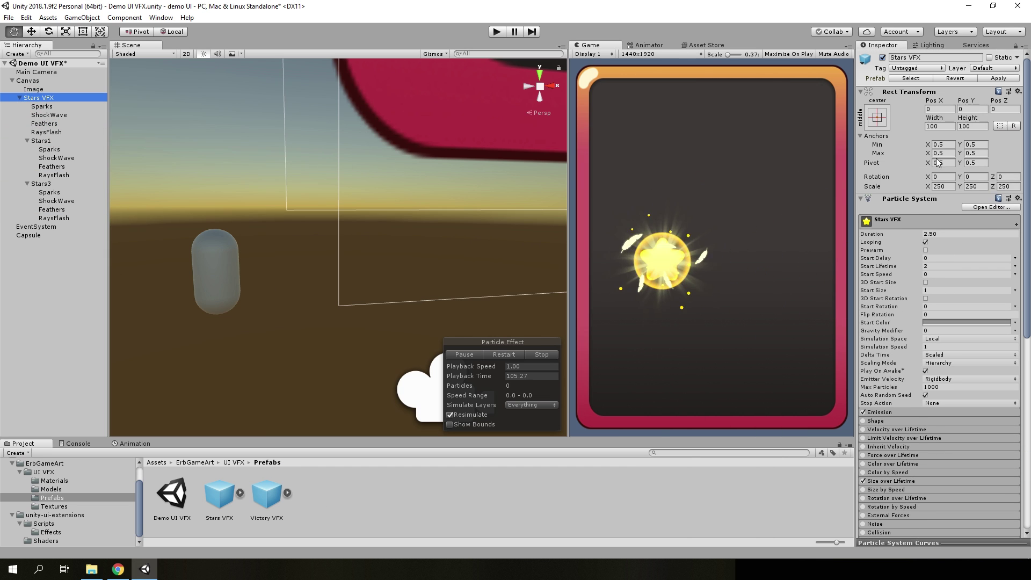
Raise the Stars VFX effect to Pos Y 400 near the top of the card.
left_click(970, 109)
type("4")
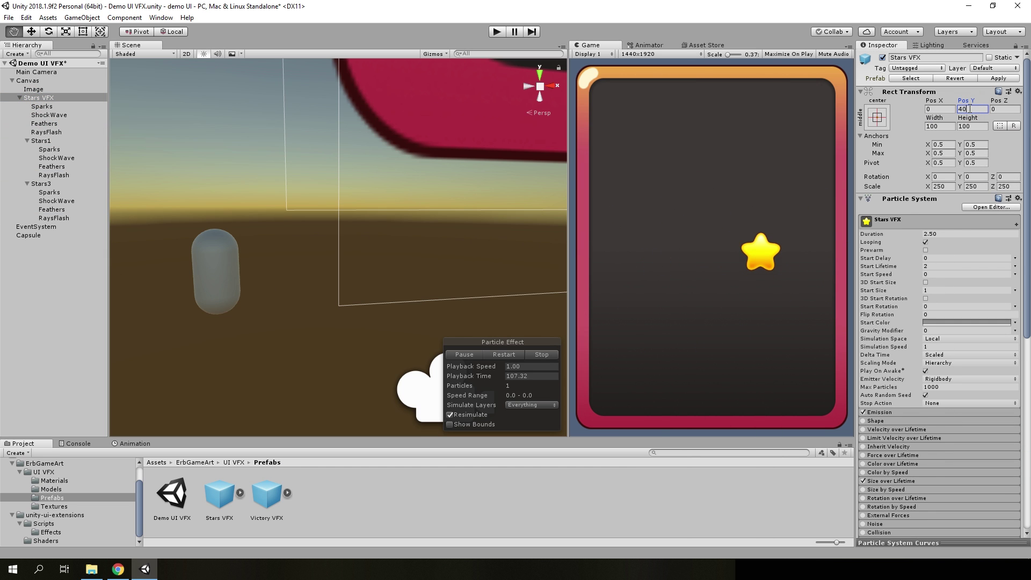
type("0")
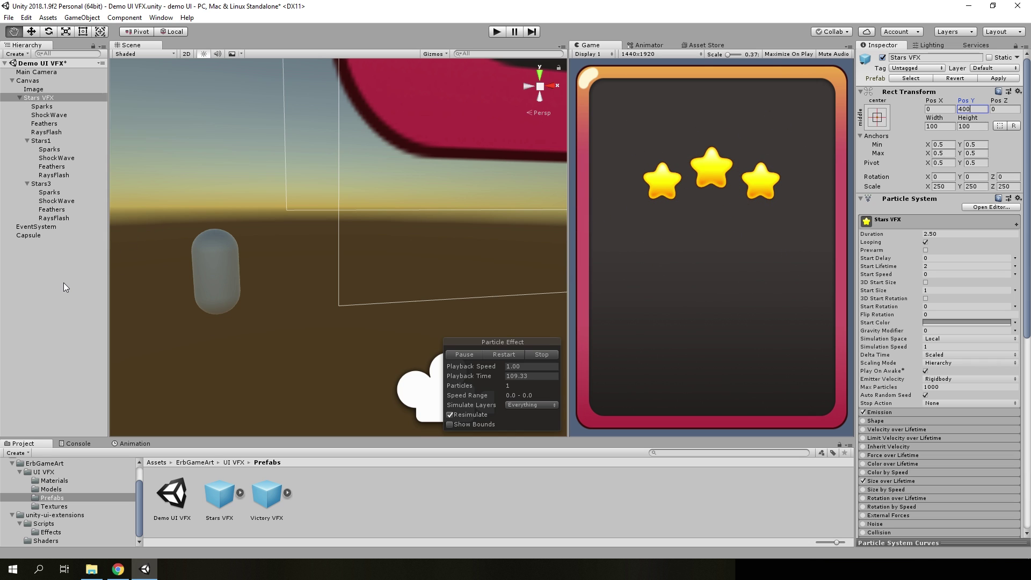
left_click(42, 299)
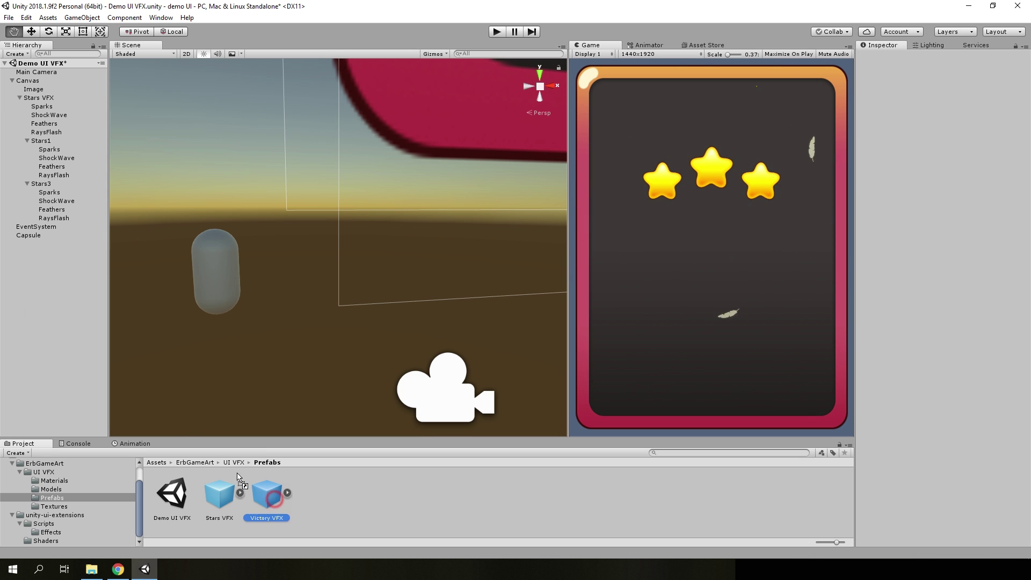
Drop the Victory VFX prefab into the scene, parent it under Canvas, and reset its position.
left_click_drag(266, 492, 34, 318)
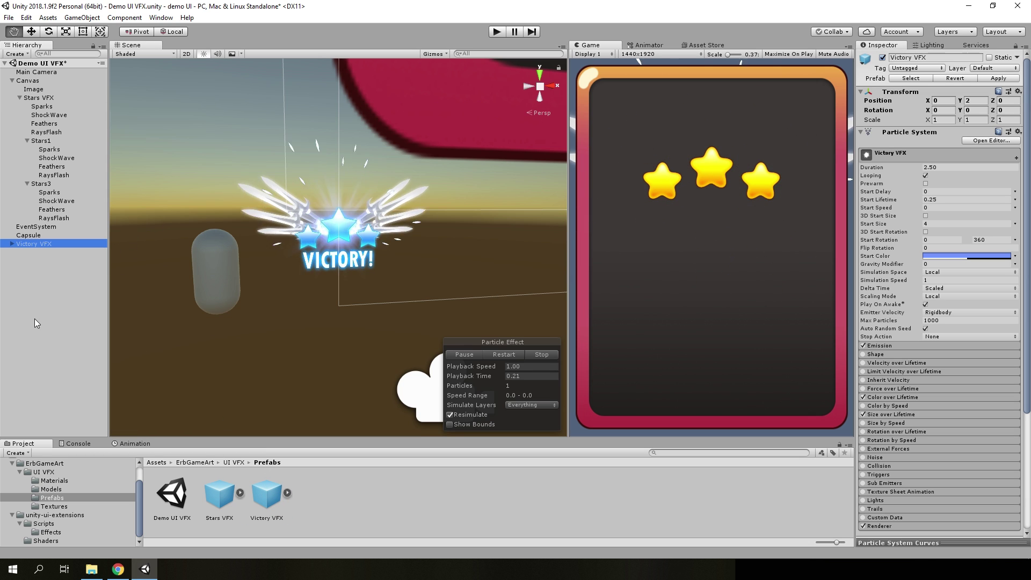
left_click(26, 247)
left_click_drag(26, 246, 36, 97)
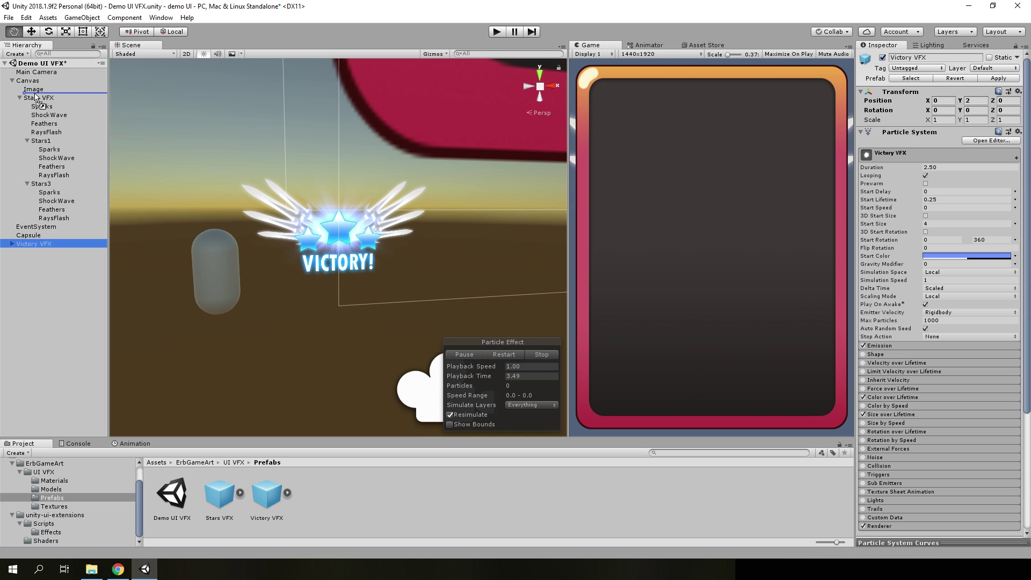
right_click(937, 93)
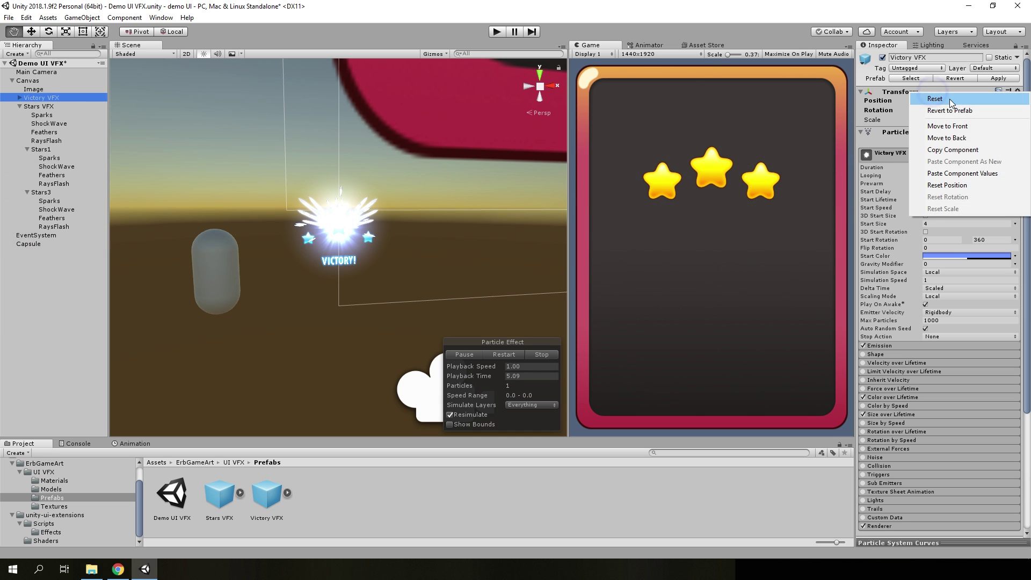
left_click(947, 100)
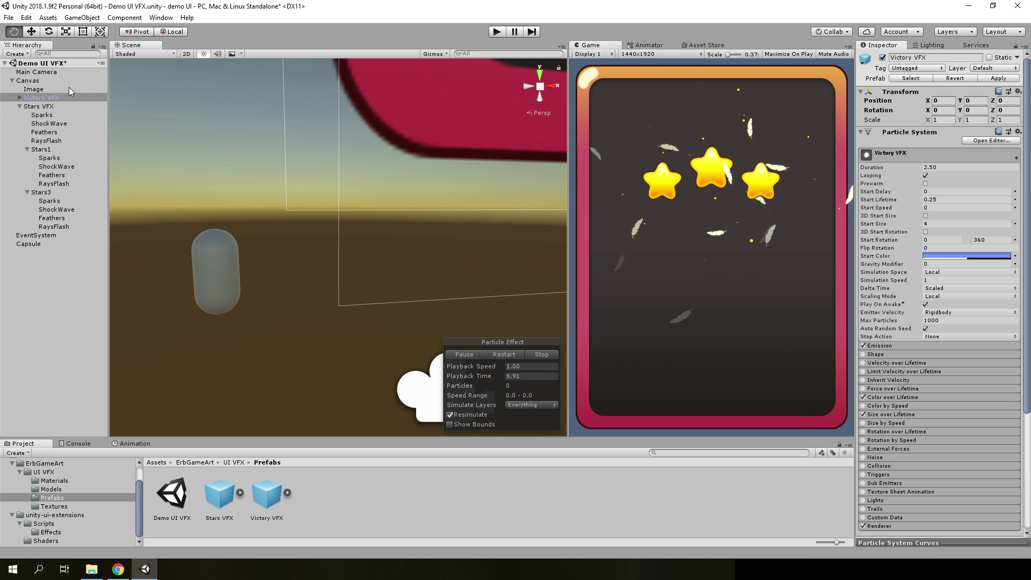
Add a UI Particle System component to all of Victory VFX's child particle systems.
left_click(20, 97)
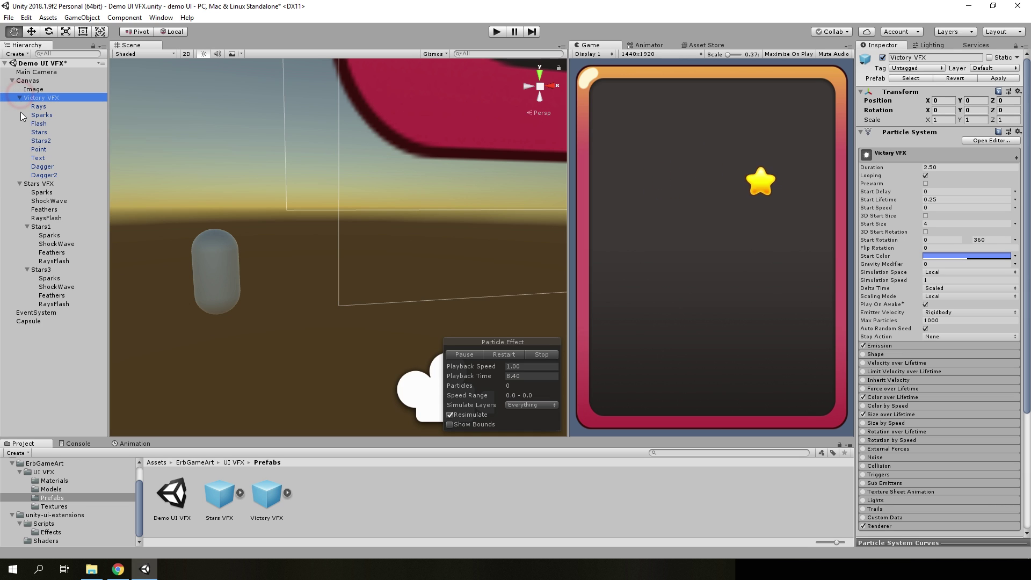
left_click(44, 175, "shift")
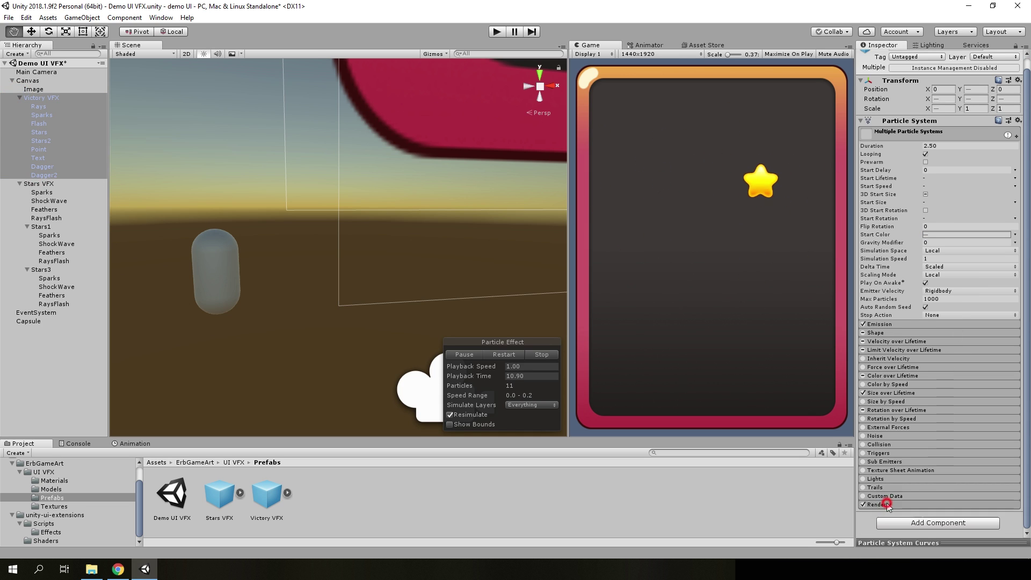
left_click(880, 515)
scroll(913, 484, "down", 4)
left_click(905, 522)
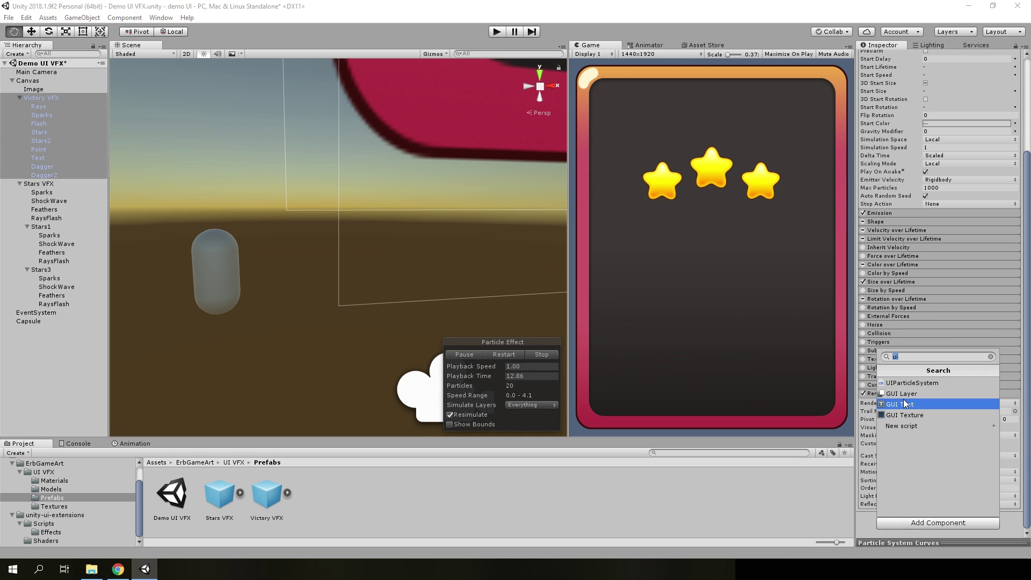
left_click(911, 383)
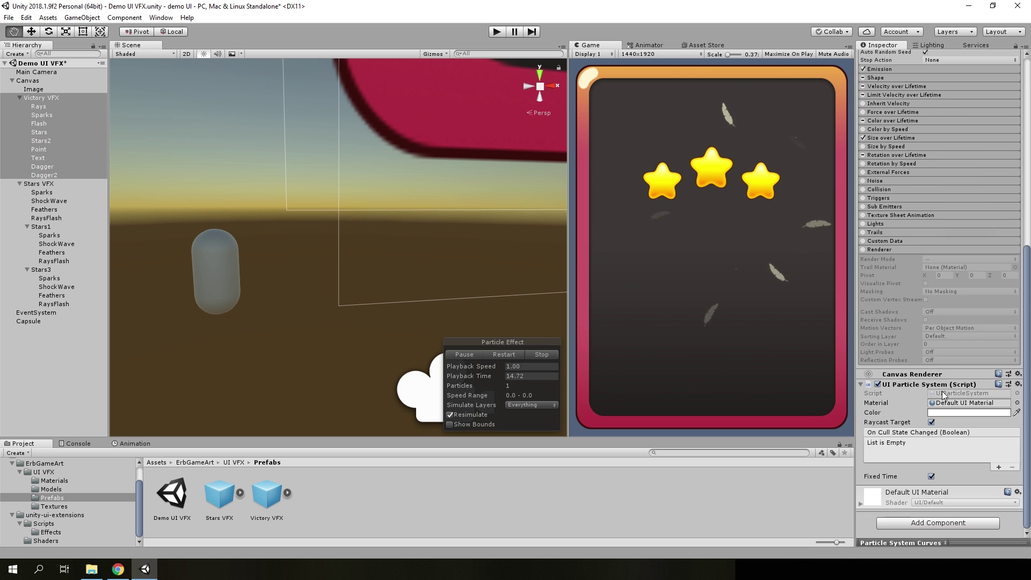
Set the Victory VFX scale to 250, 250, 250.
left_click(35, 99)
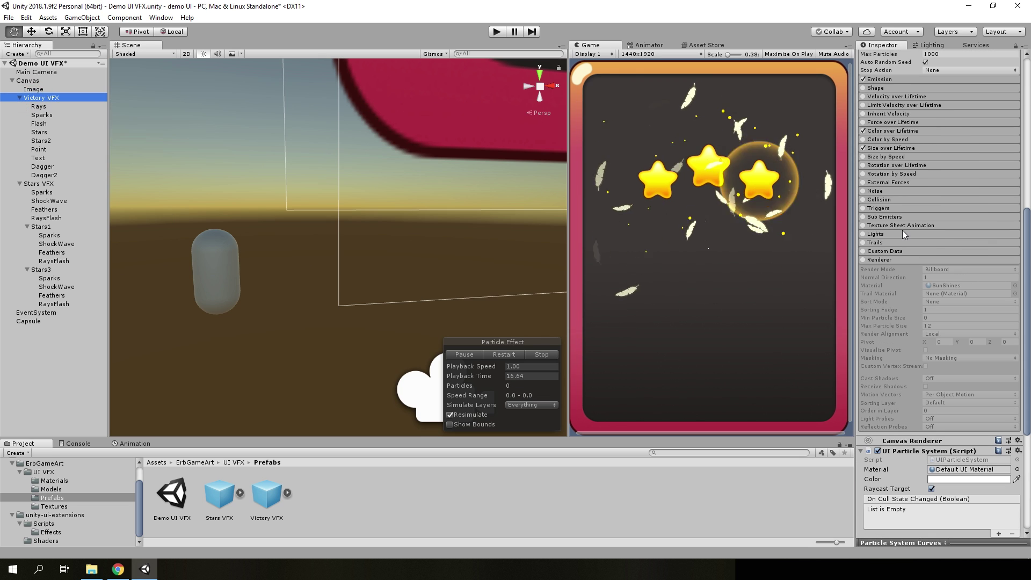
left_click(945, 186)
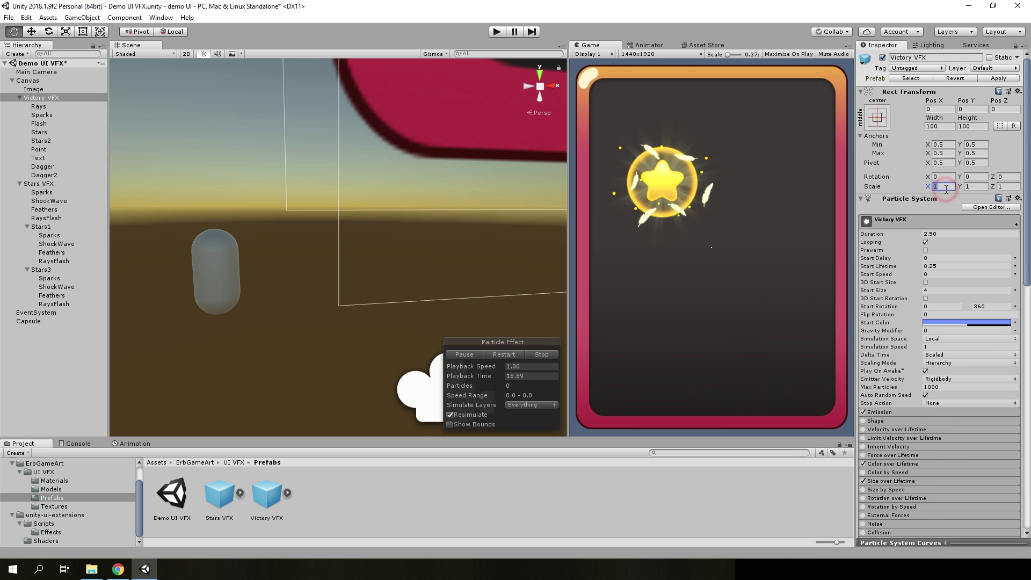
type("250")
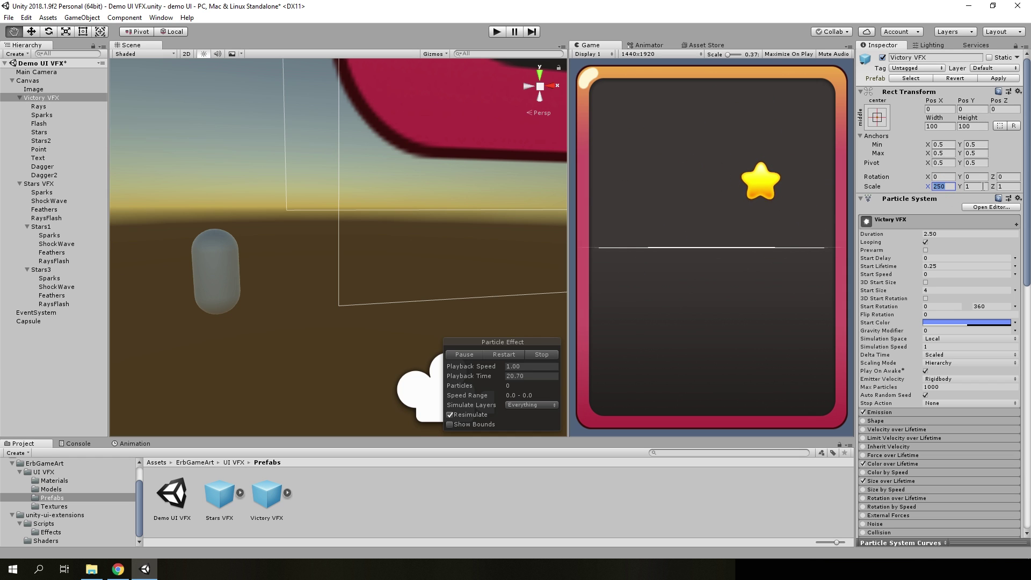
key("Tab")
type("250")
key("Tab")
type("250")
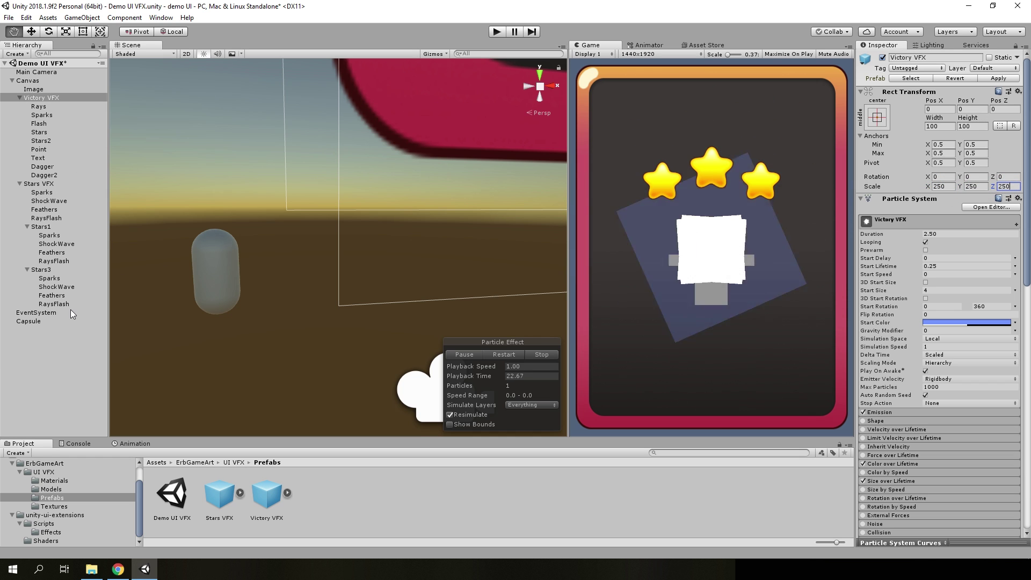
Give the Dagger and Dagger2 particle systems their Daggers material.
left_click(46, 175)
left_click(48, 167, "shift")
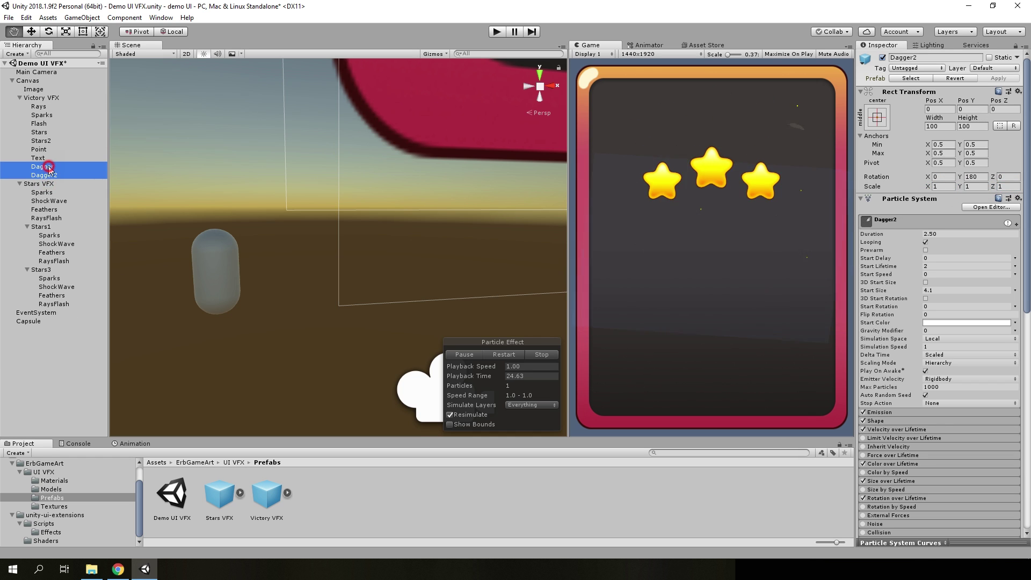
scroll(985, 396, "down", 10)
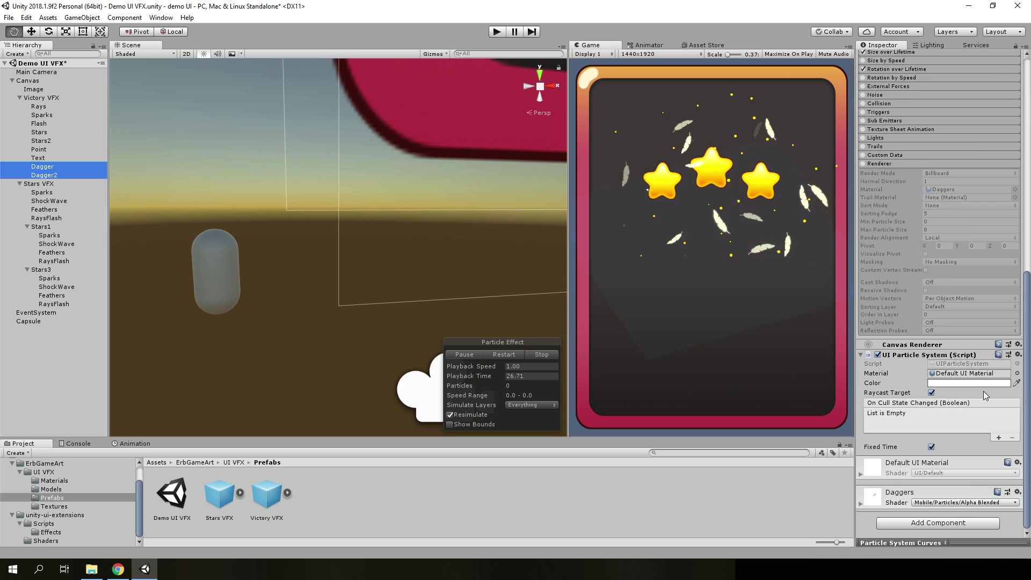
left_click(1017, 373)
left_click(396, 194)
Set the Text particles' material to Victory and Stars2's material to MaskPoint.
left_click(38, 158)
left_click(1017, 413)
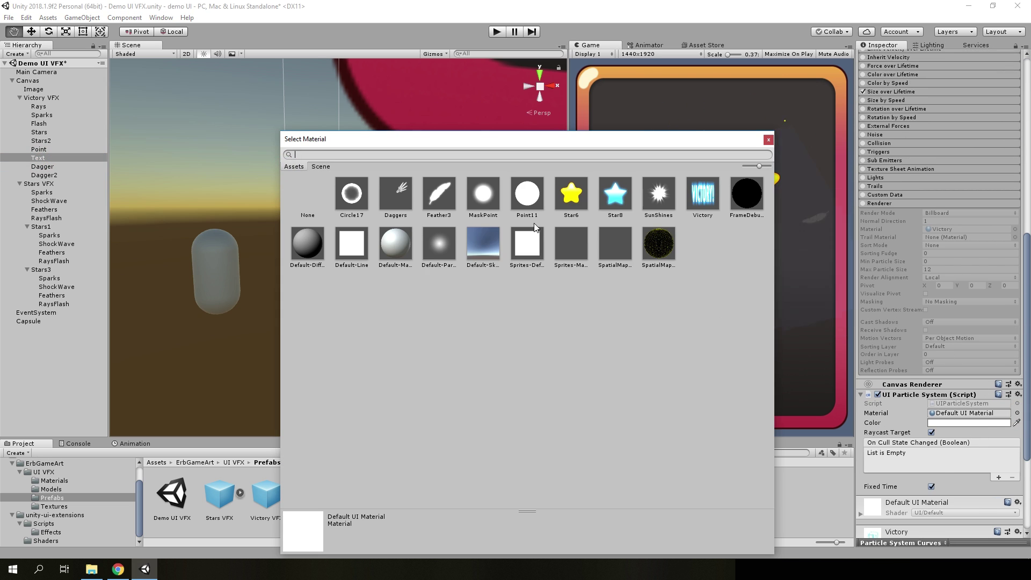
left_click(703, 196)
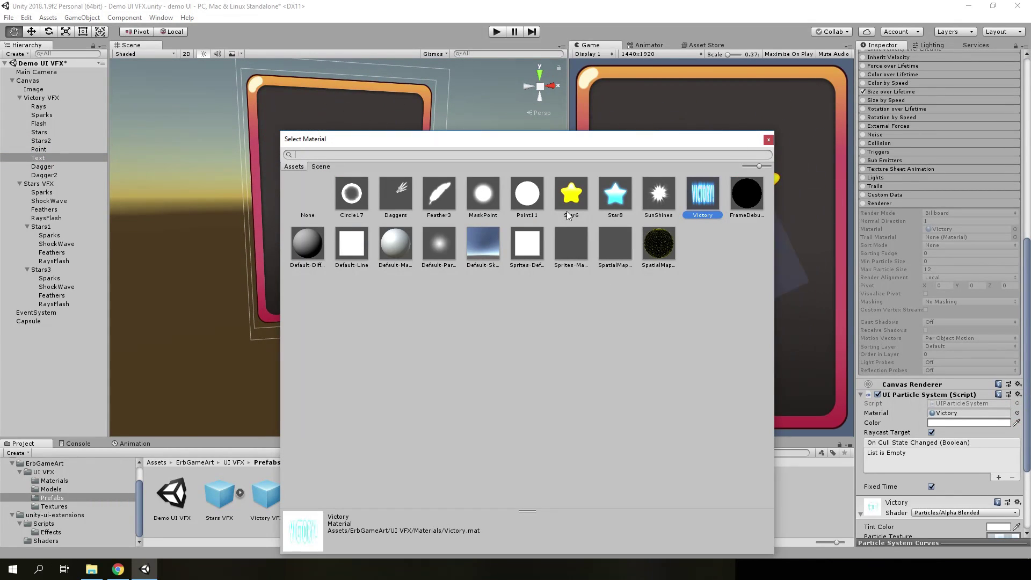
left_click(38, 149)
left_click(1016, 413)
left_click(42, 141)
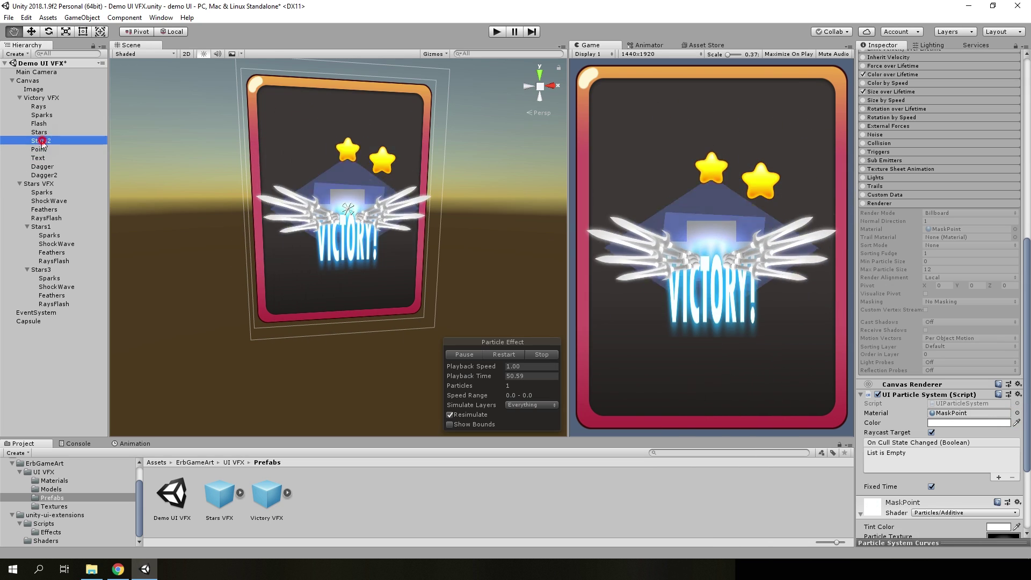
left_click(1017, 413)
Set or check the Flash, Sparks and Rays (SunShines) materials, then inspect Dagger's Daggers material.
left_click(38, 124)
left_click(1017, 316)
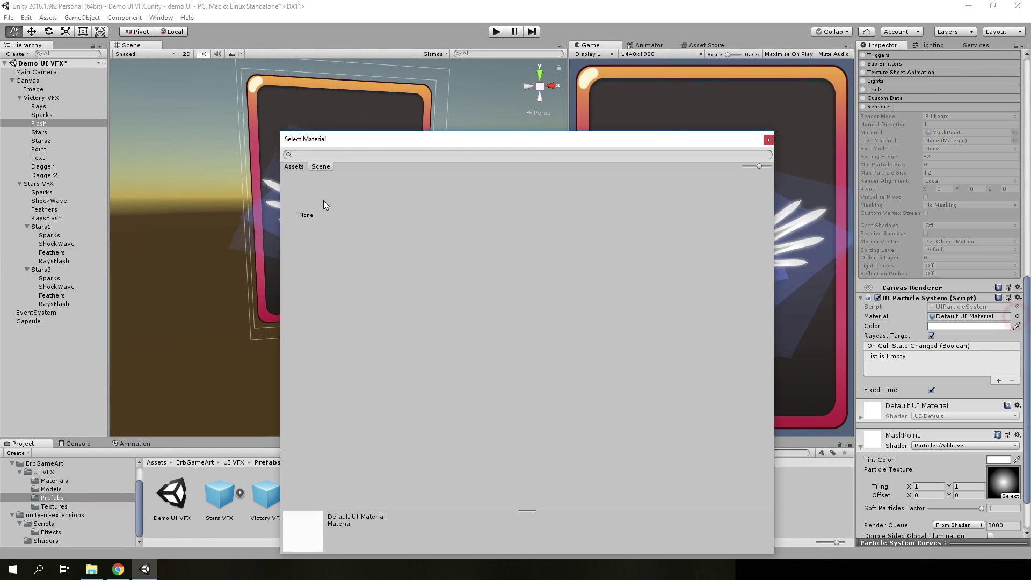
left_click(42, 115)
left_click(1017, 333)
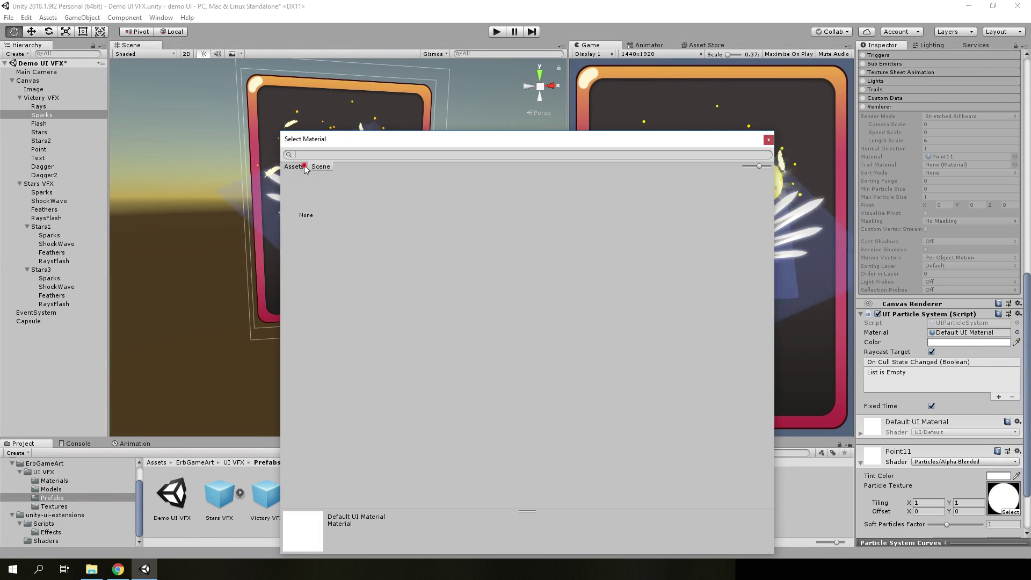
left_click(39, 106)
left_click(1017, 306)
left_click(768, 139)
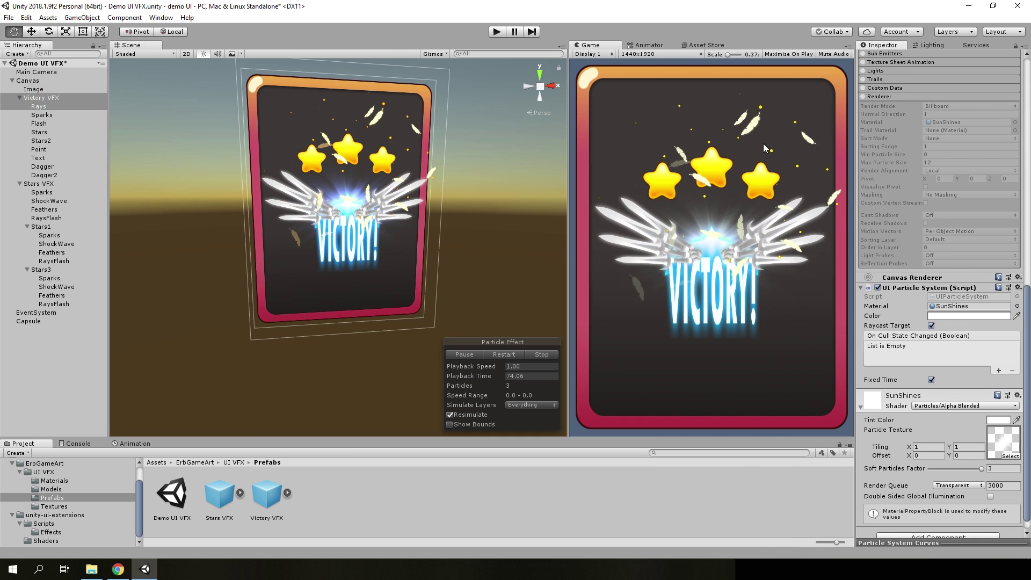
left_click(69, 169)
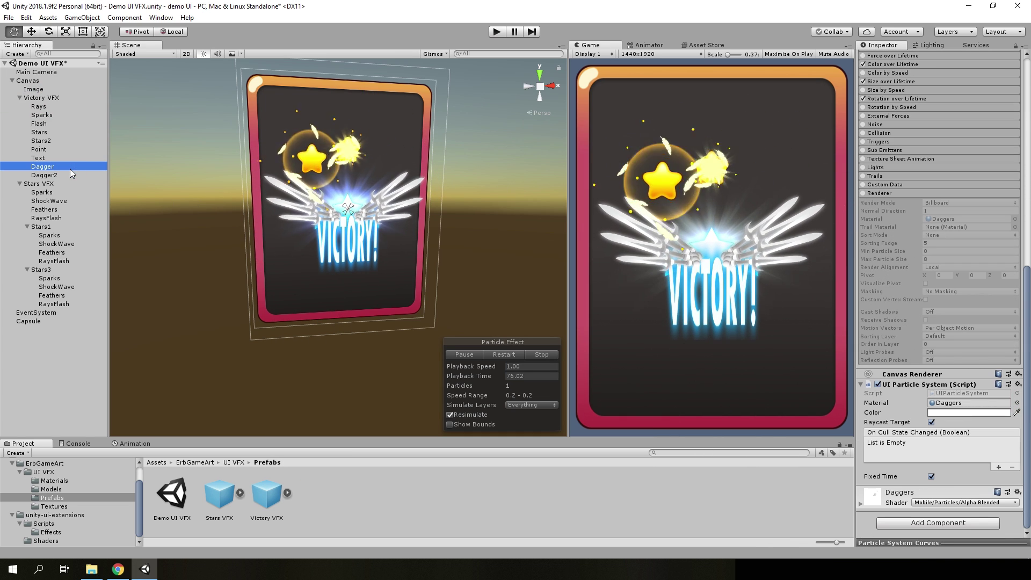
Select the VICTORY! Text emitter and turn off its 3D Start Size.
left_click_drag(380, 212, 387, 215, "alt")
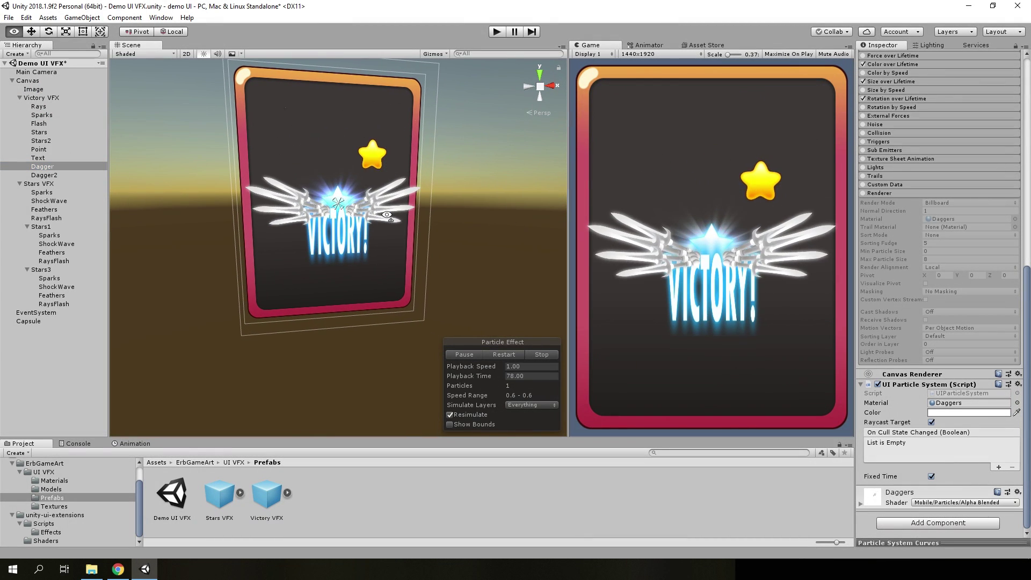
left_click(38, 158)
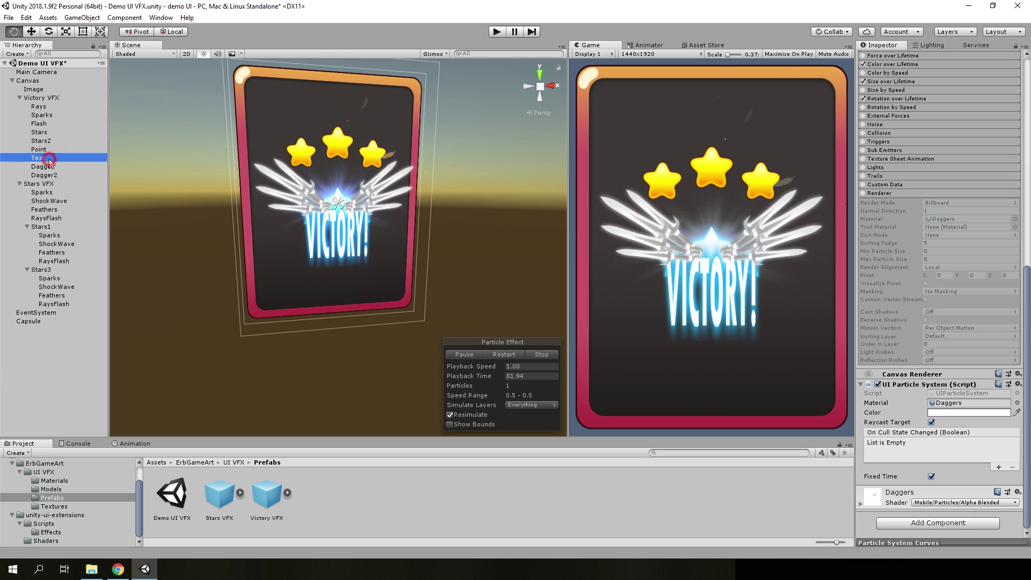
scroll(943, 229, "up", 10)
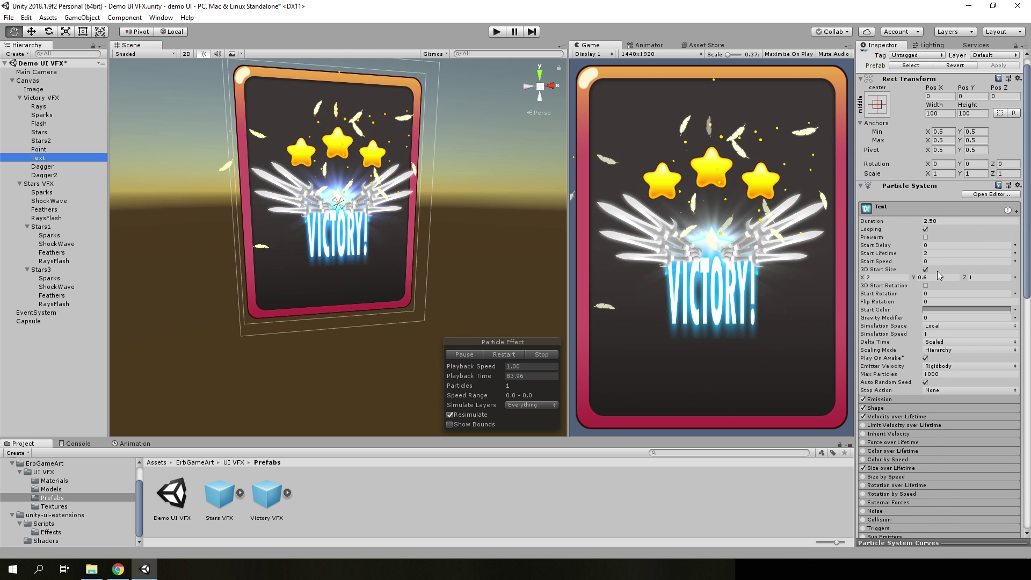
left_click(926, 269)
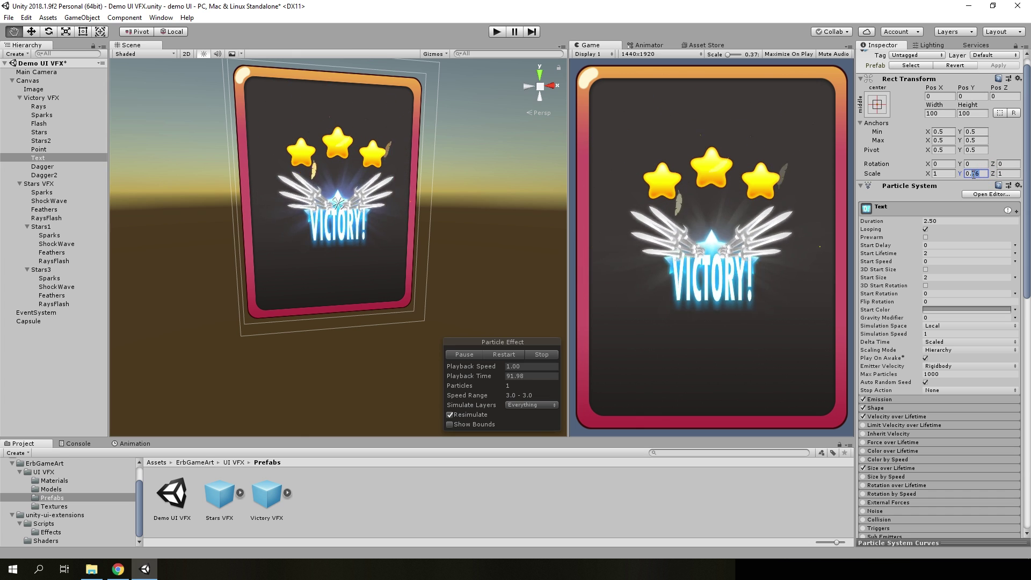
Move the Text emitter's shape Position Y to -2.97 and set its scale Y to 0.3.
left_click(884, 406)
scroll(982, 346, "down", 3)
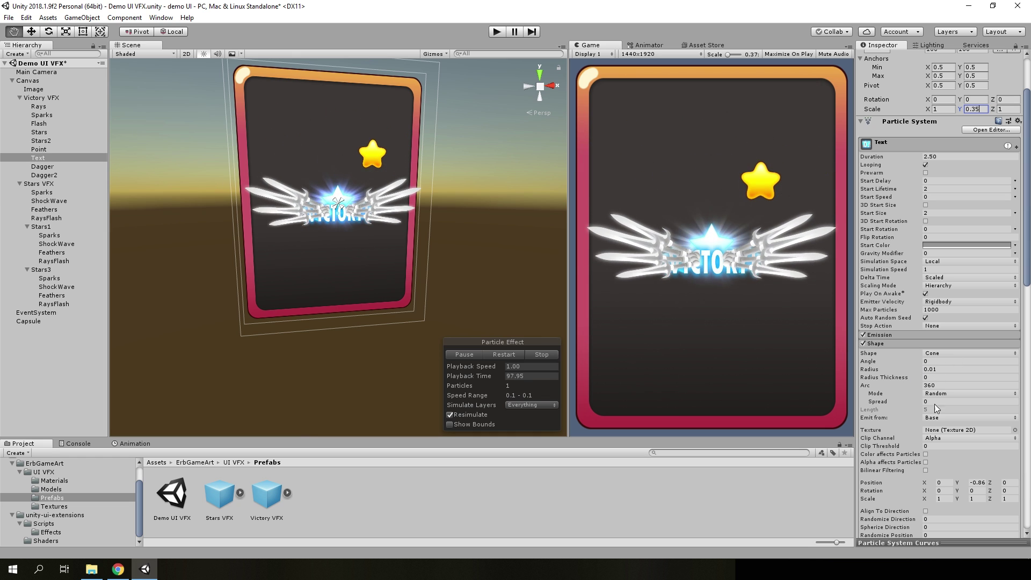
left_click(966, 483)
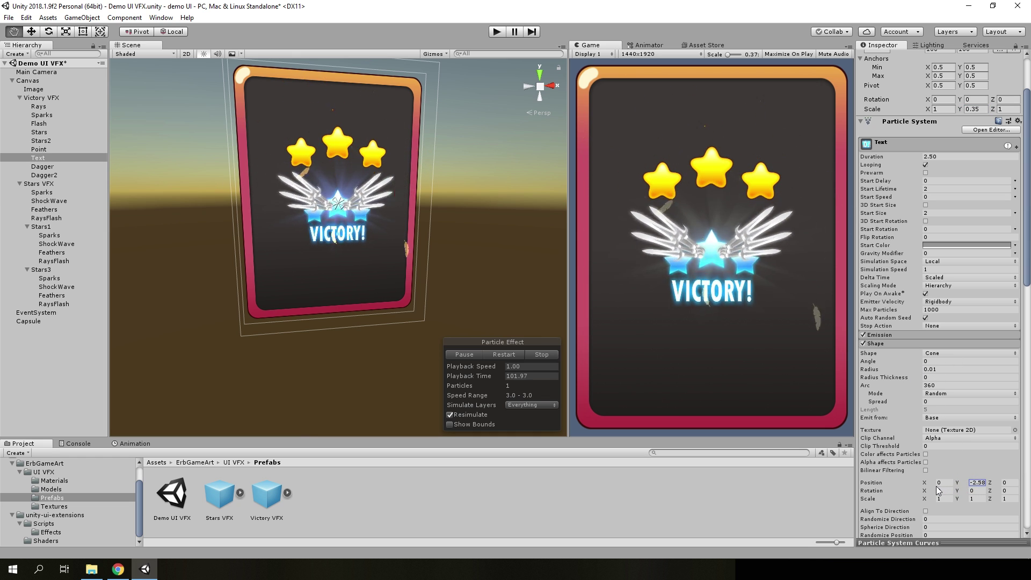
left_click_drag(963, 486, 957, 487)
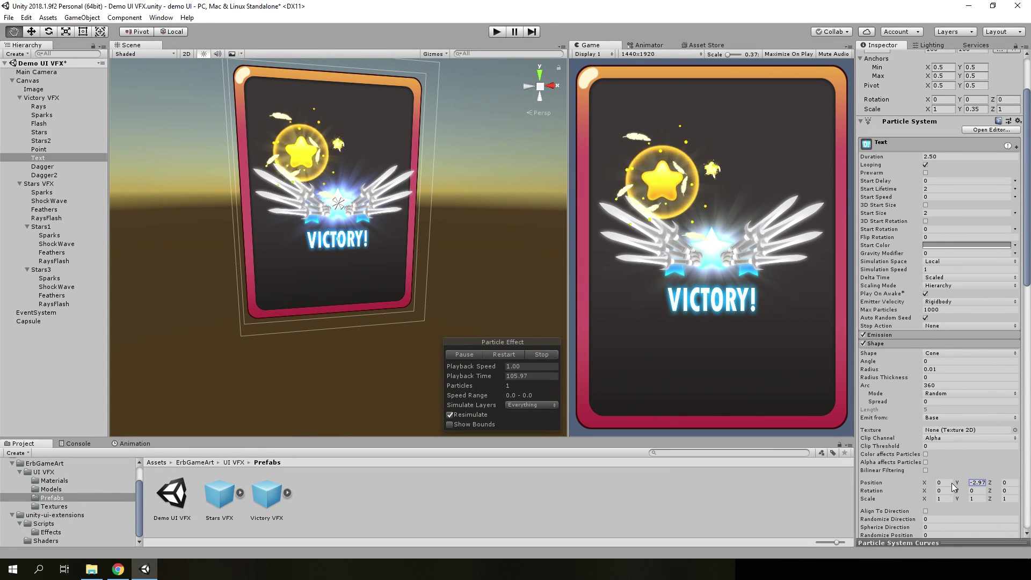
left_click(982, 109)
key("BackSpace")
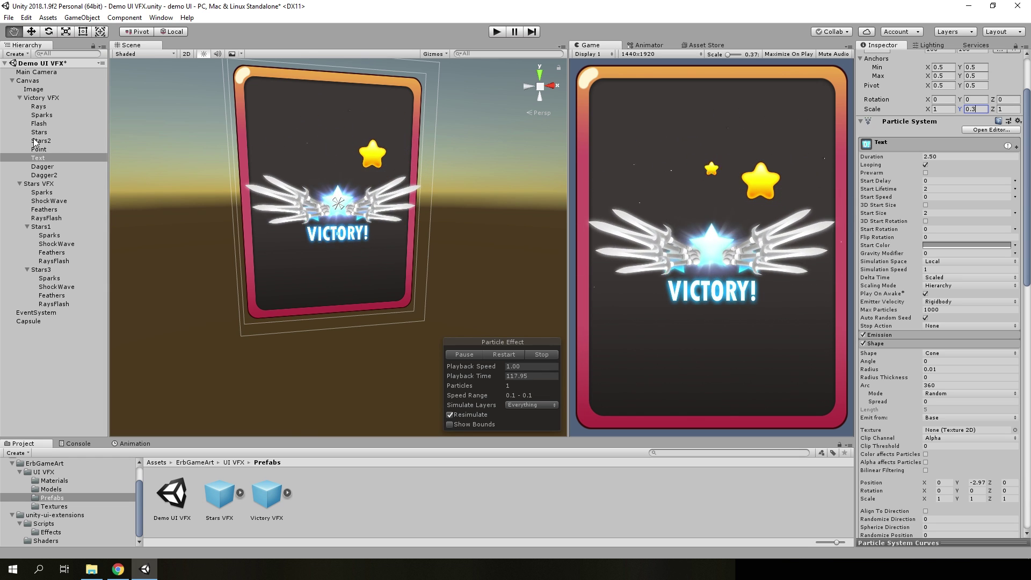
Add a Canvas to Dagger and Dagger2 with Override Sorting on and Sort Order -10.
left_click(53, 166)
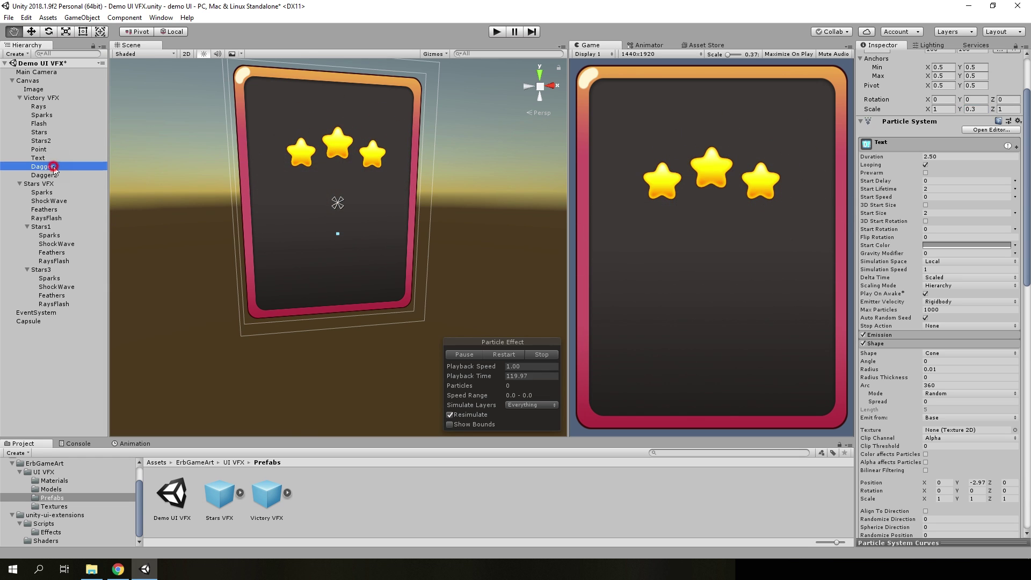
left_click(53, 175, "shift")
scroll(900, 340, "down", 10)
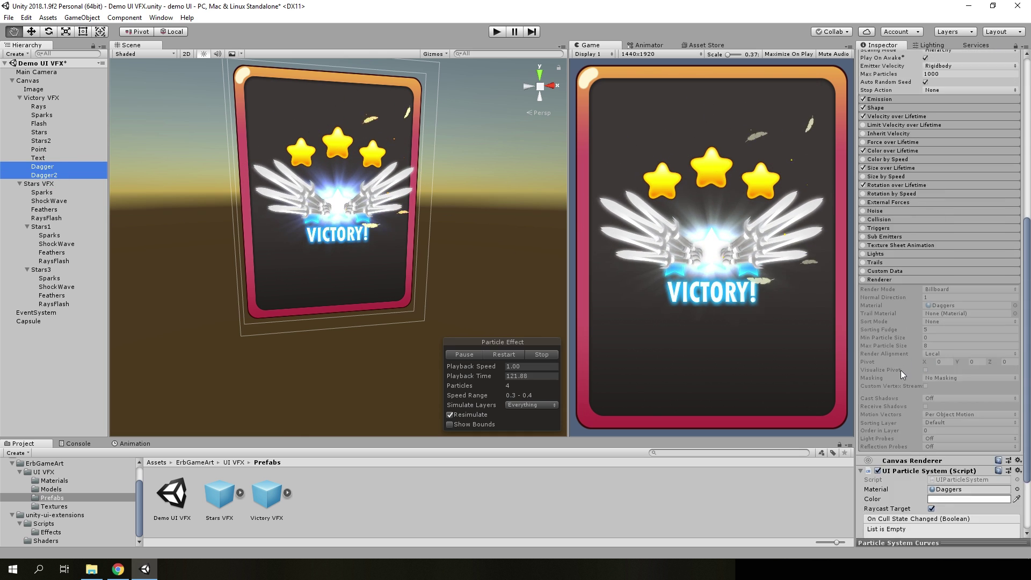
left_click(938, 523)
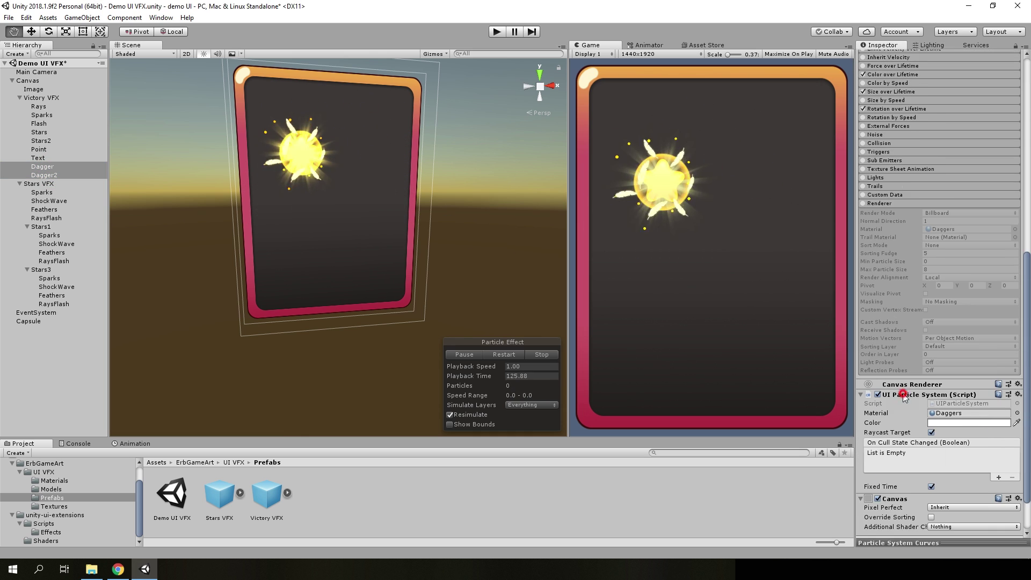
left_click(906, 383)
scroll(940, 400, "down", 3)
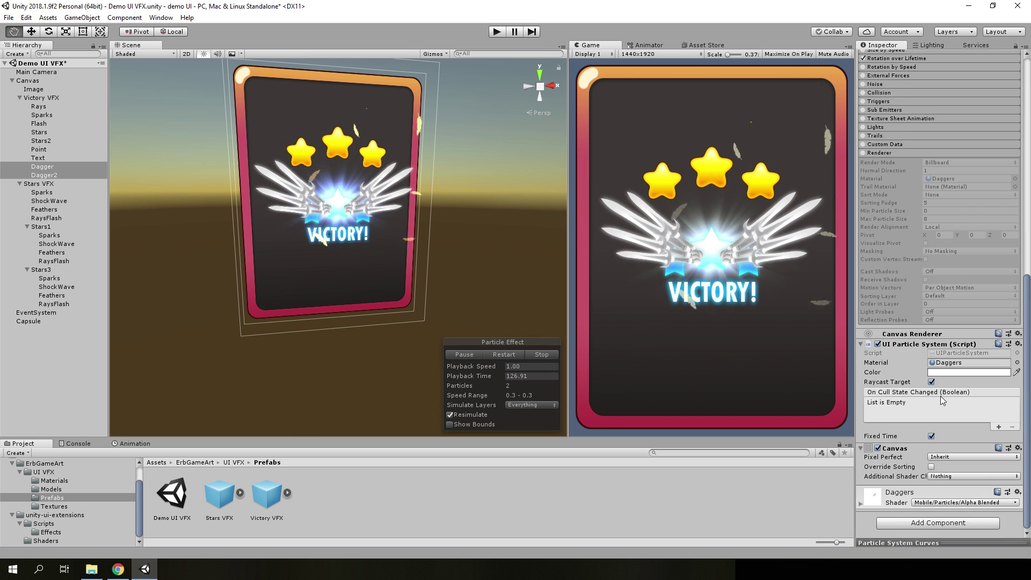
left_click(932, 467)
type("-10")
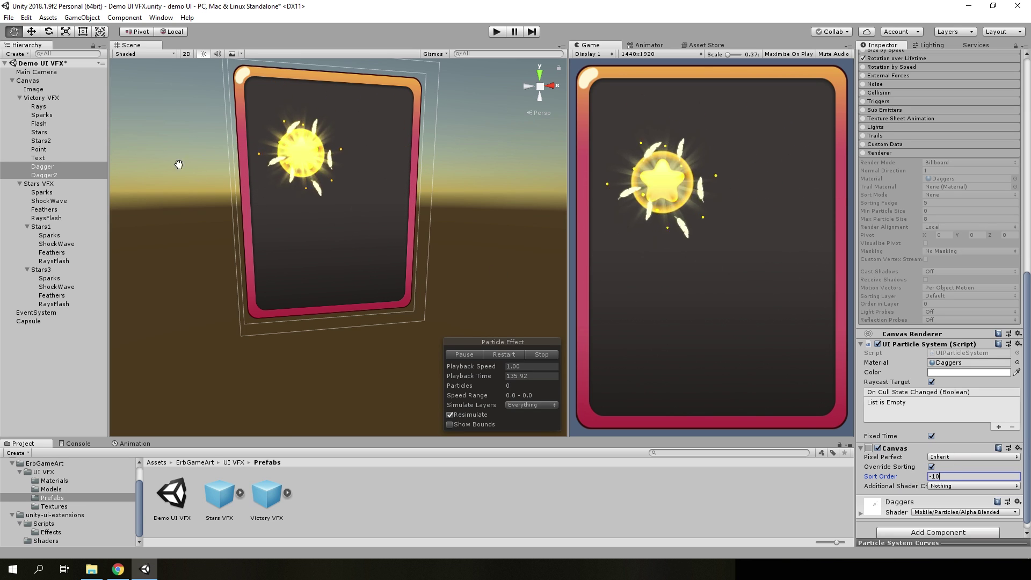
Add a Canvas to Stars and Stars2 with Override Sorting on and Sort Order 1.
left_click(47, 141)
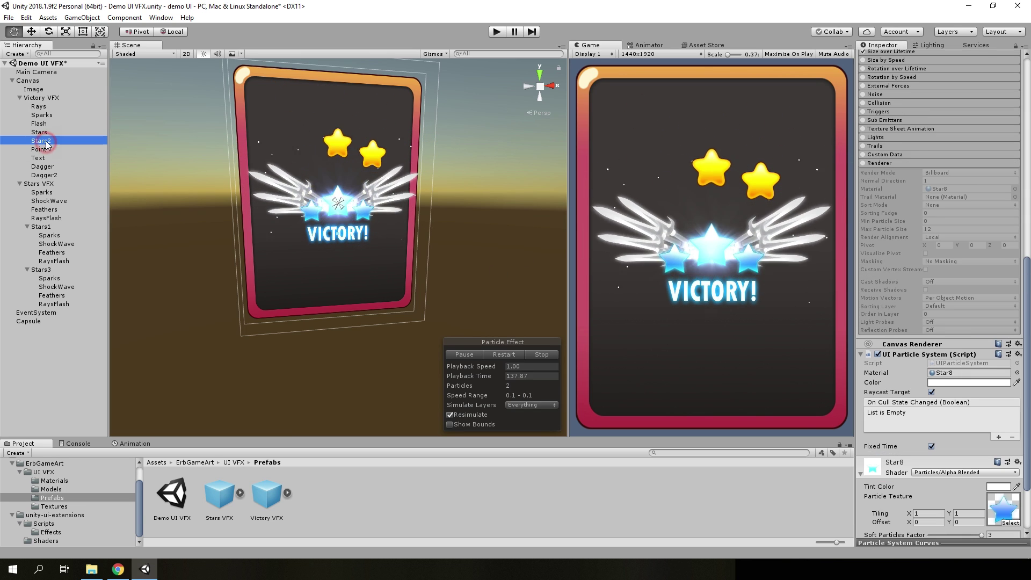
left_click(40, 133, "ctrl")
scroll(954, 375, "down", 3)
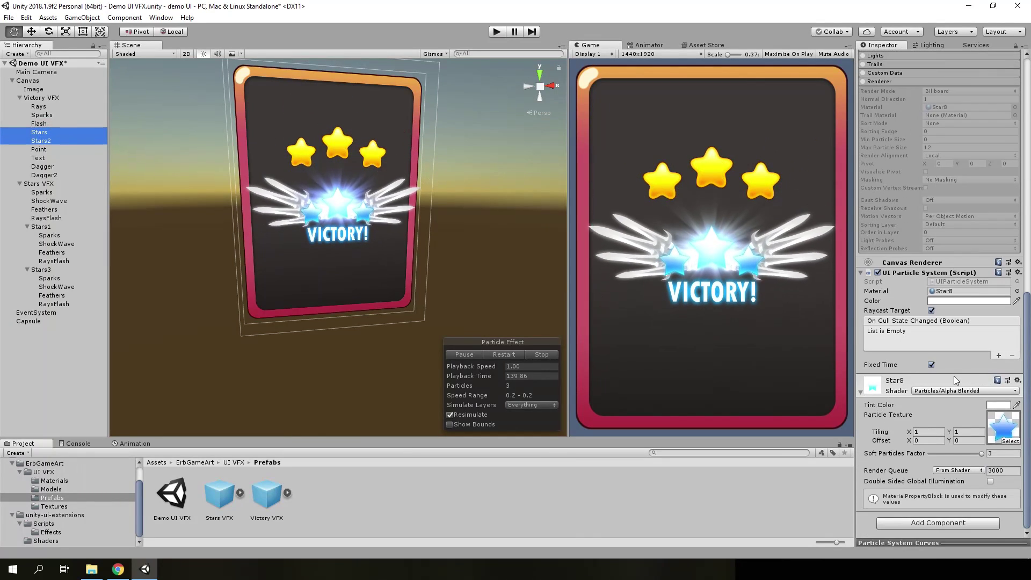
left_click(927, 522)
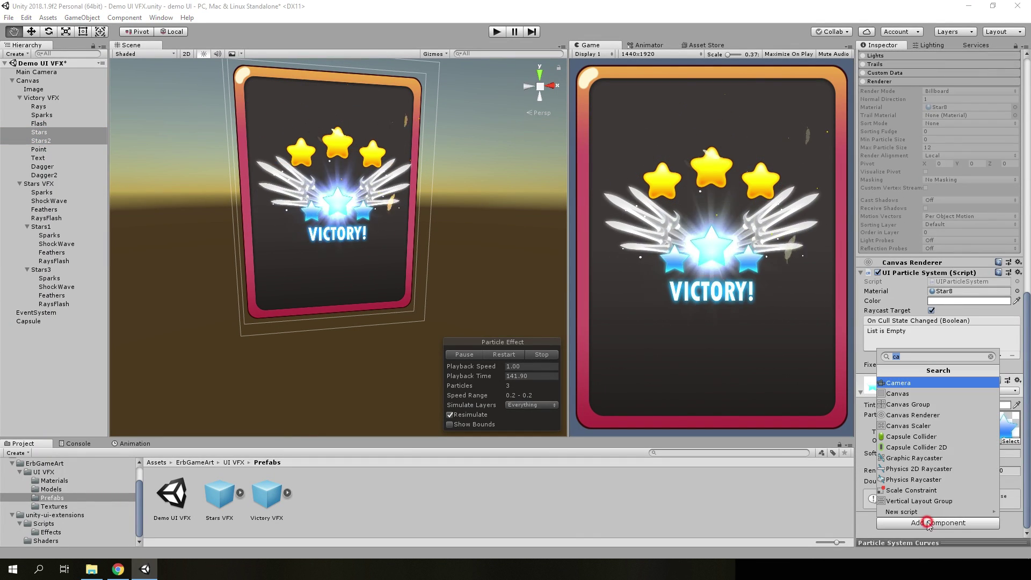
left_click(912, 393)
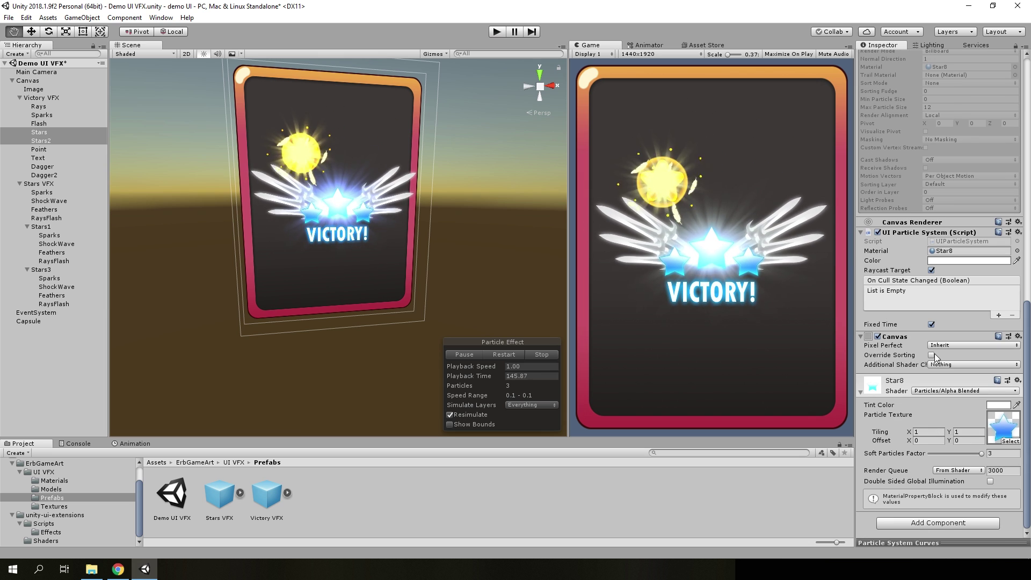
left_click(932, 355)
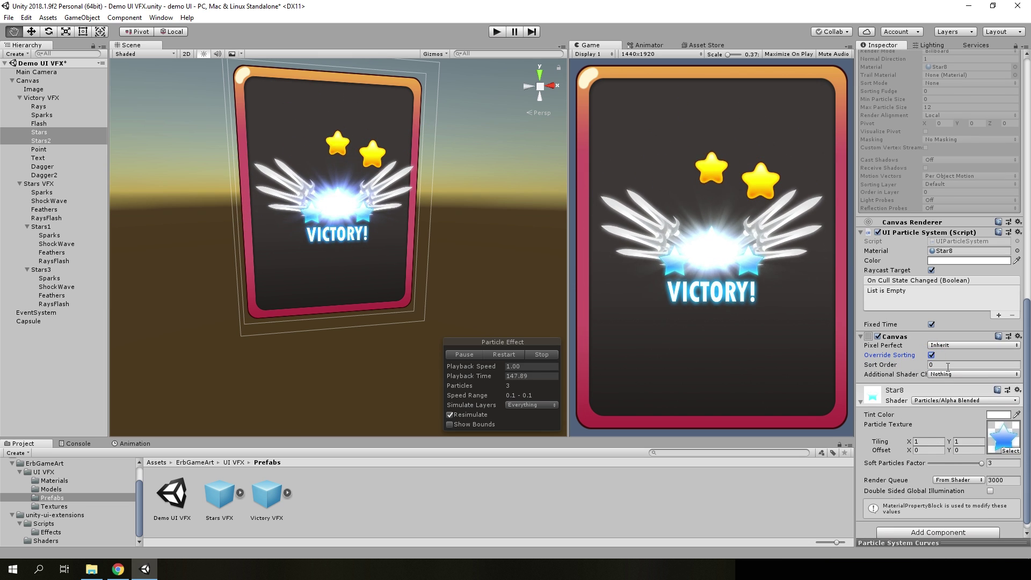
left_click(948, 365)
type("1")
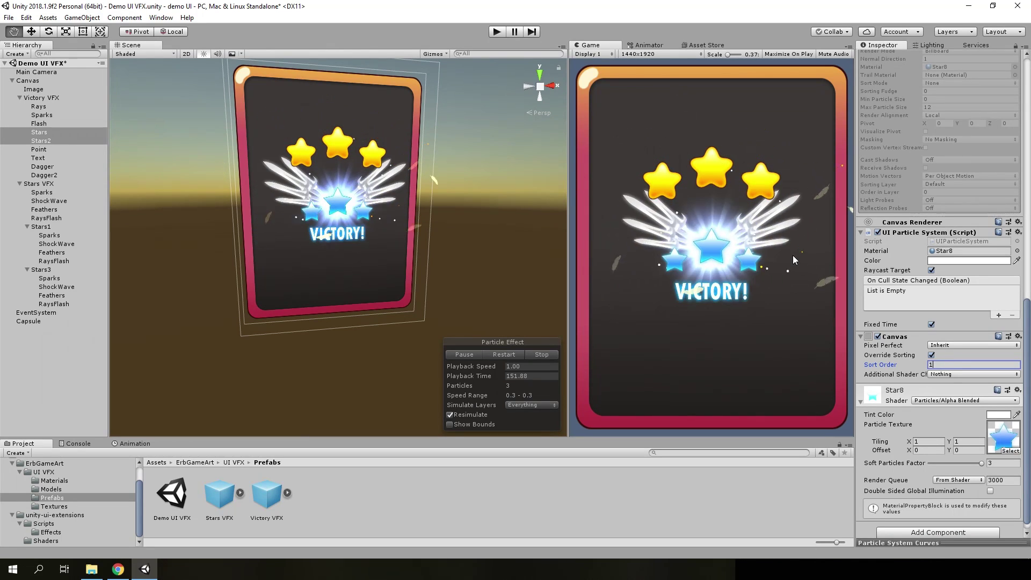
left_click(41, 342)
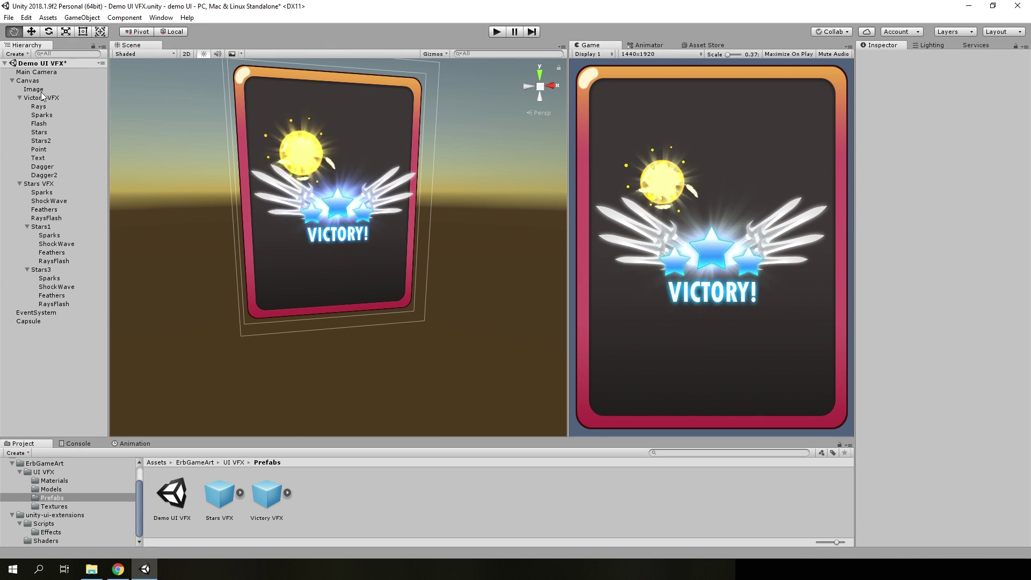
Deactivate the Image GameObject that forms the card background.
left_click(37, 89)
left_click(881, 57)
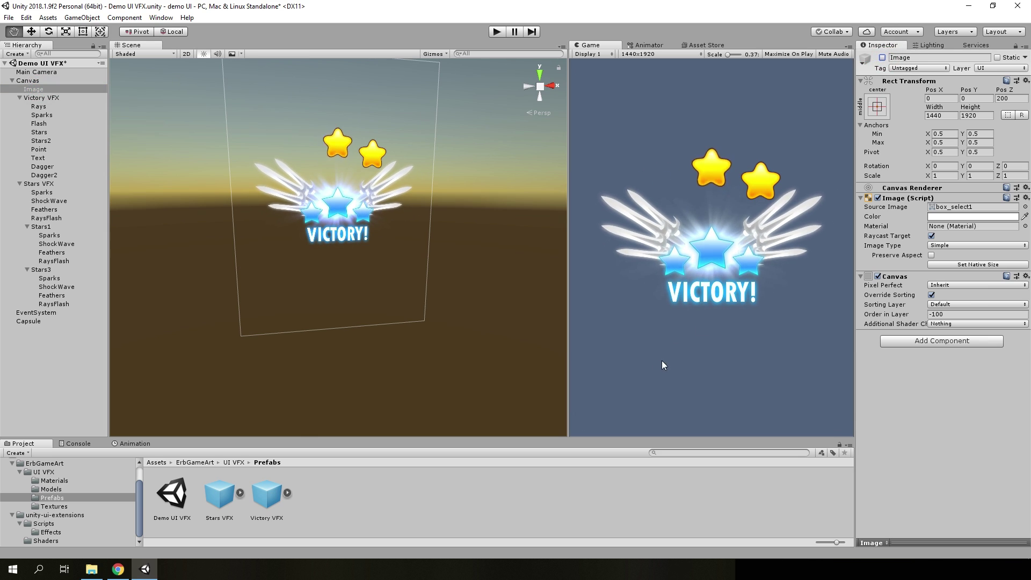